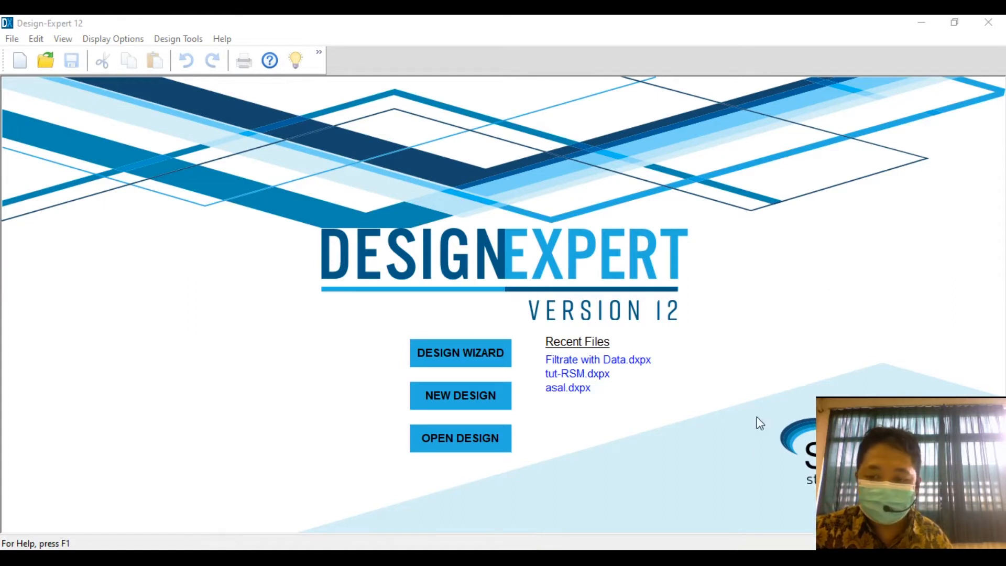
Create a new randomized regular two-level full factorial design with 3 factors and 8 runs, and continue to the factor definitions.
{"action": "left_click", "coordinate": [459, 399]}
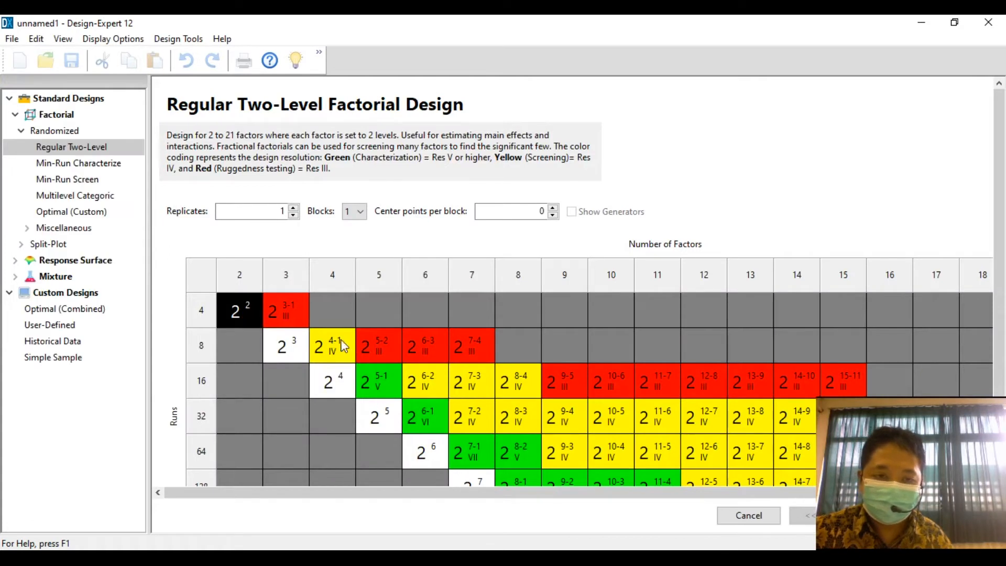
{"action": "scroll", "coordinate": [1002, 354], "scroll_direction": "down", "scroll_amount": 3}
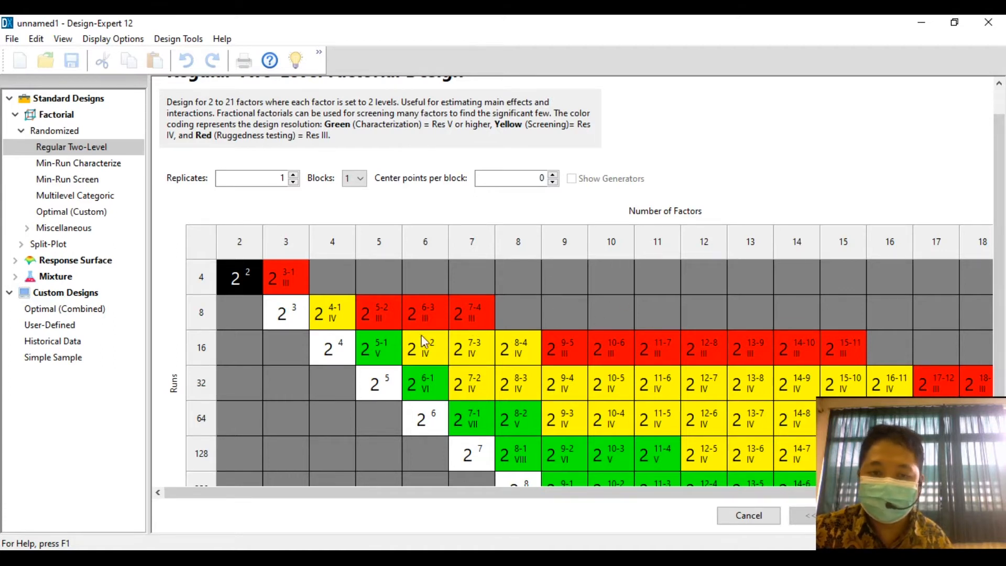
{"action": "scroll", "coordinate": [998, 346], "scroll_direction": "up", "scroll_amount": 1}
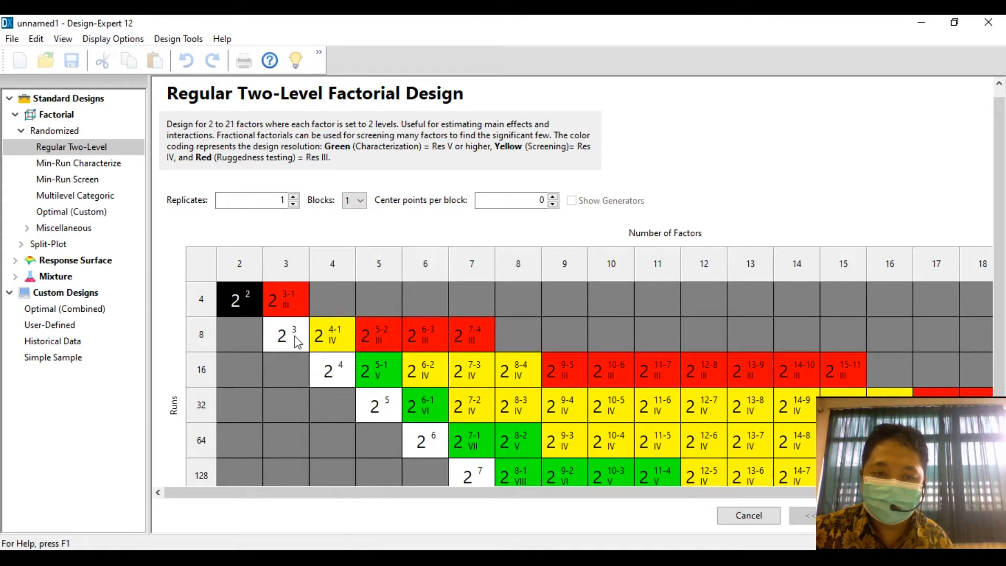
{"action": "left_click", "coordinate": [288, 340]}
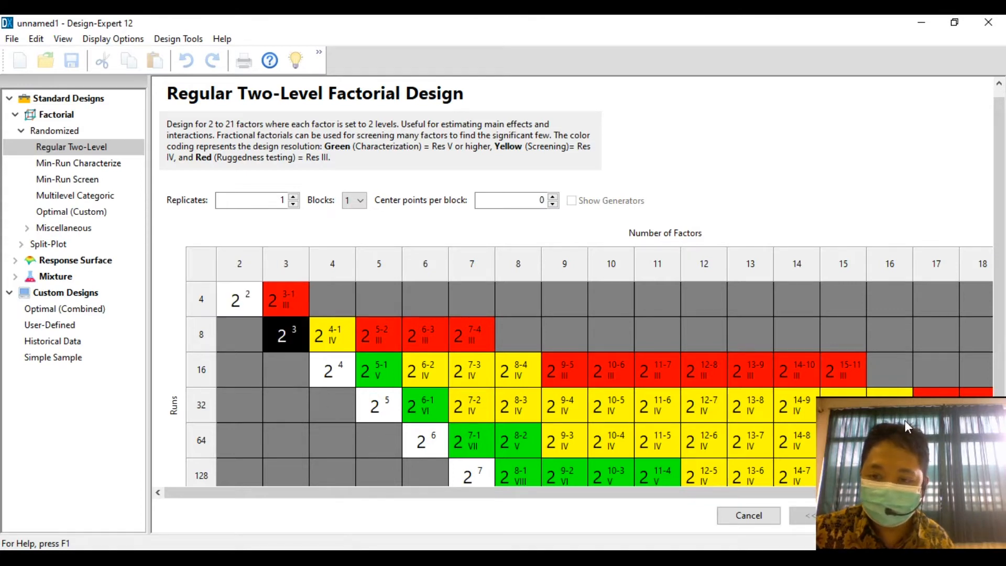
{"action": "left_click_drag", "start_coordinate": [867, 462], "coordinate": [857, 122]}
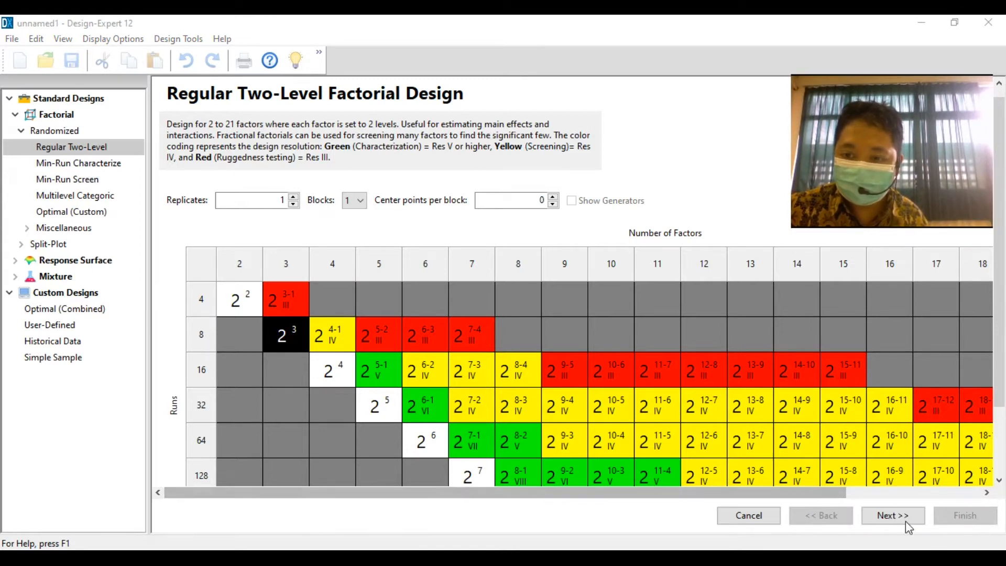
{"action": "left_click", "coordinate": [894, 511]}
{"action": "left_click", "coordinate": [894, 509]}
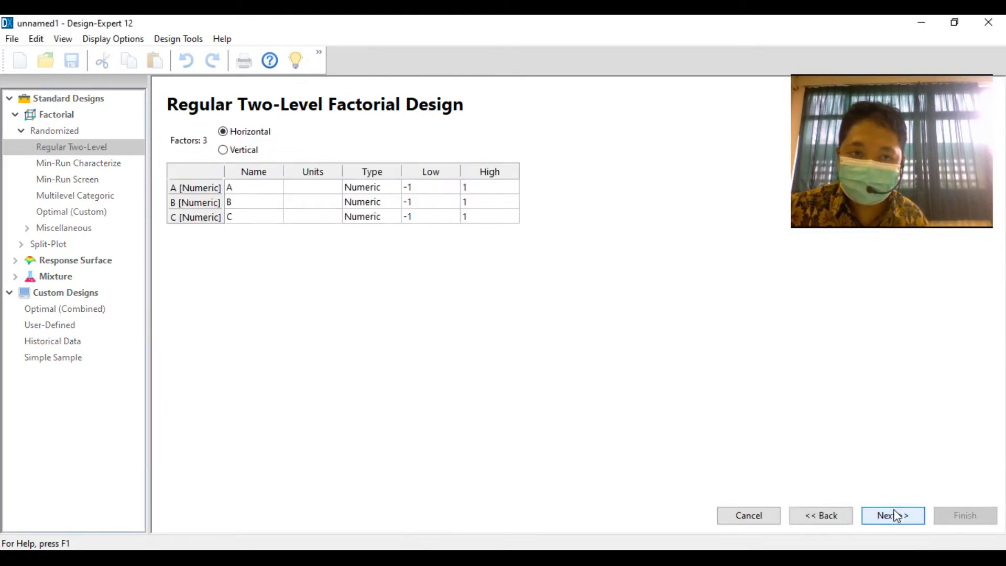
Name factor A "cell number", factor B "stimulant" and factor C "substrate con.".
{"action": "left_click", "coordinate": [257, 188]}
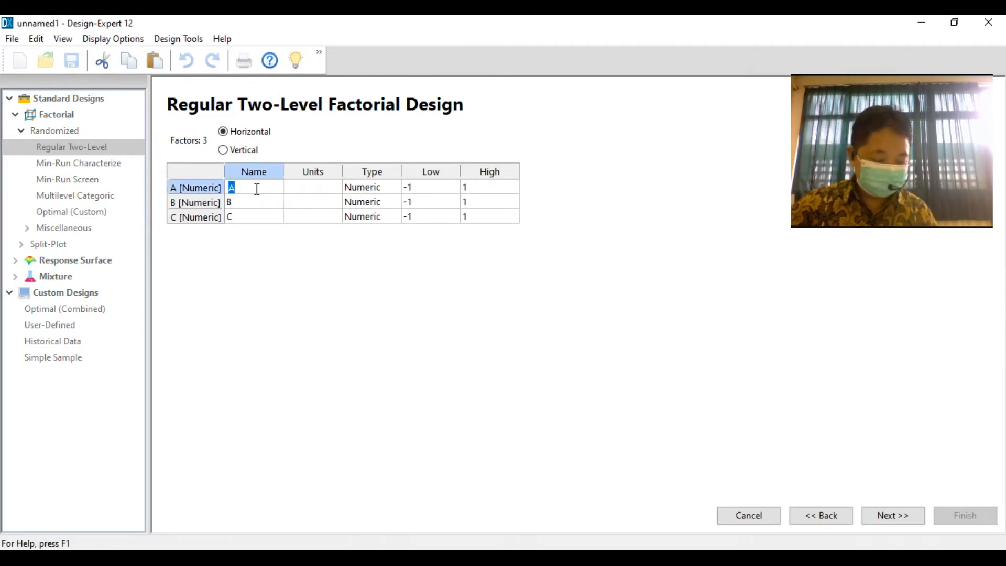
{"action": "type", "text": "ce"}
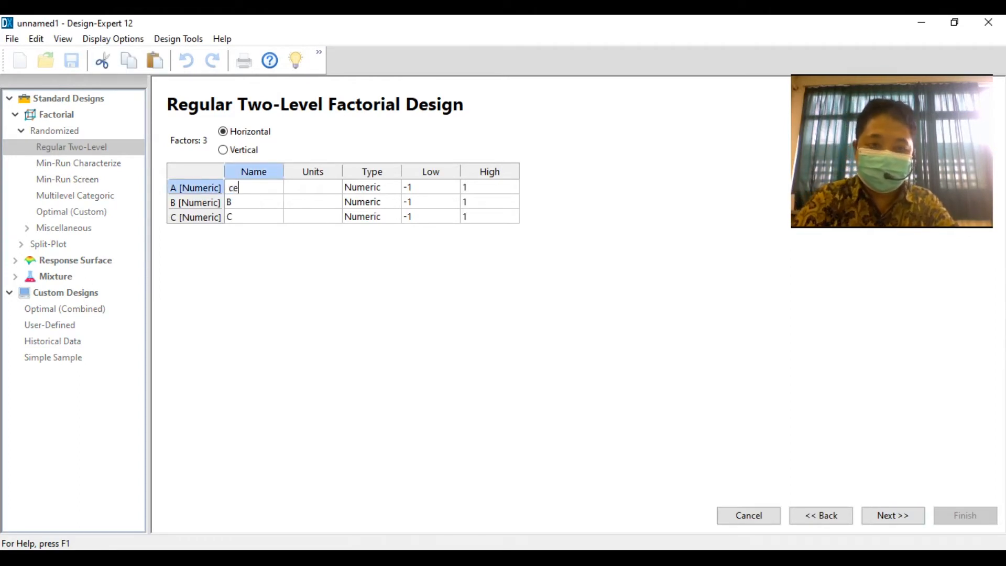
{"action": "type", "text": "ll number"}
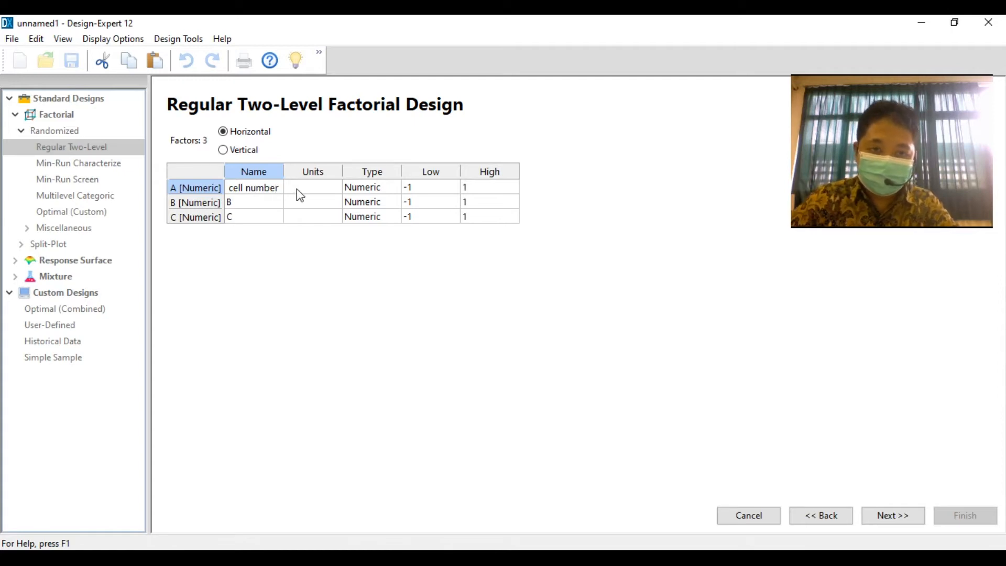
{"action": "key", "text": "Tab"}
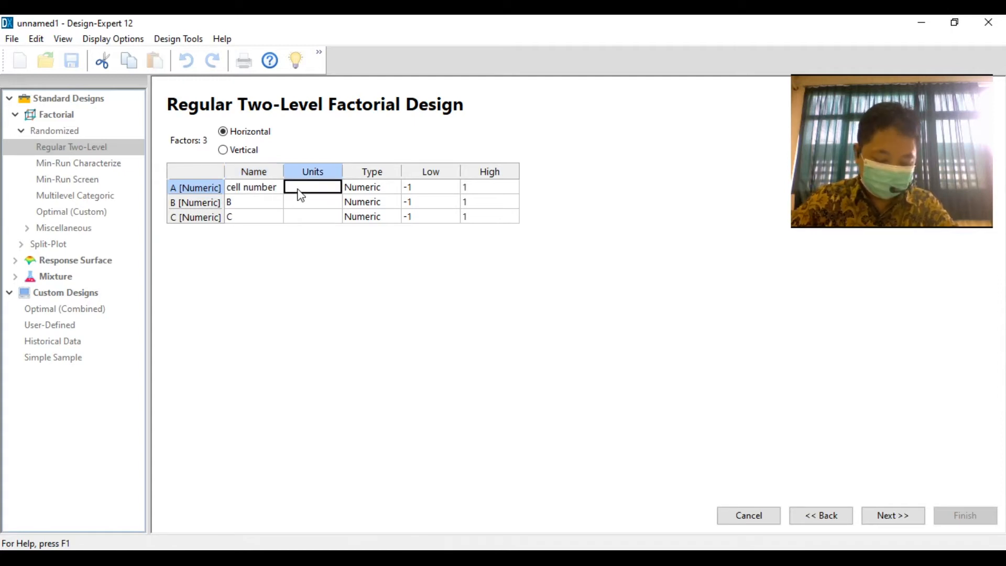
{"action": "left_click", "coordinate": [263, 206]}
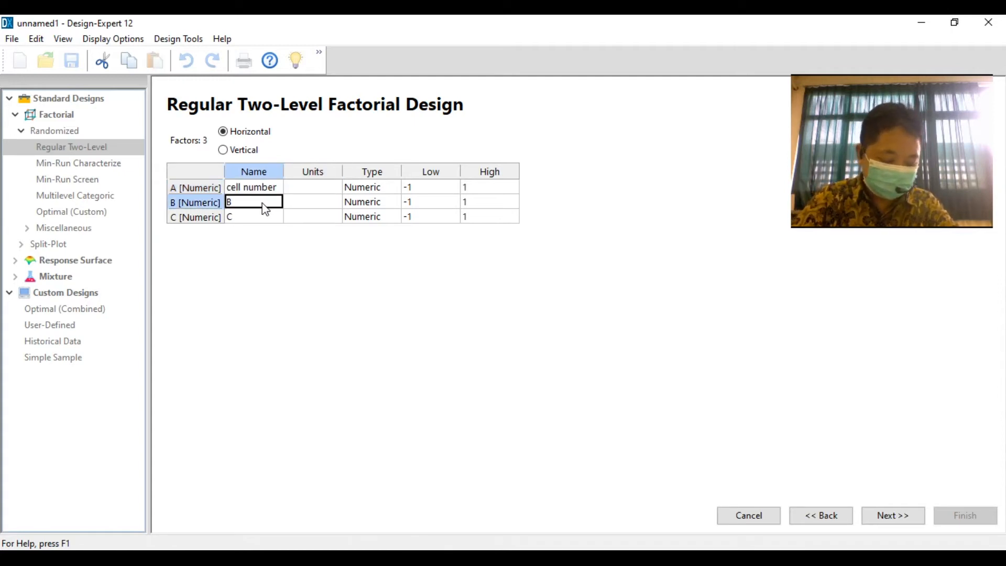
{"action": "type", "text": "stimulant"}
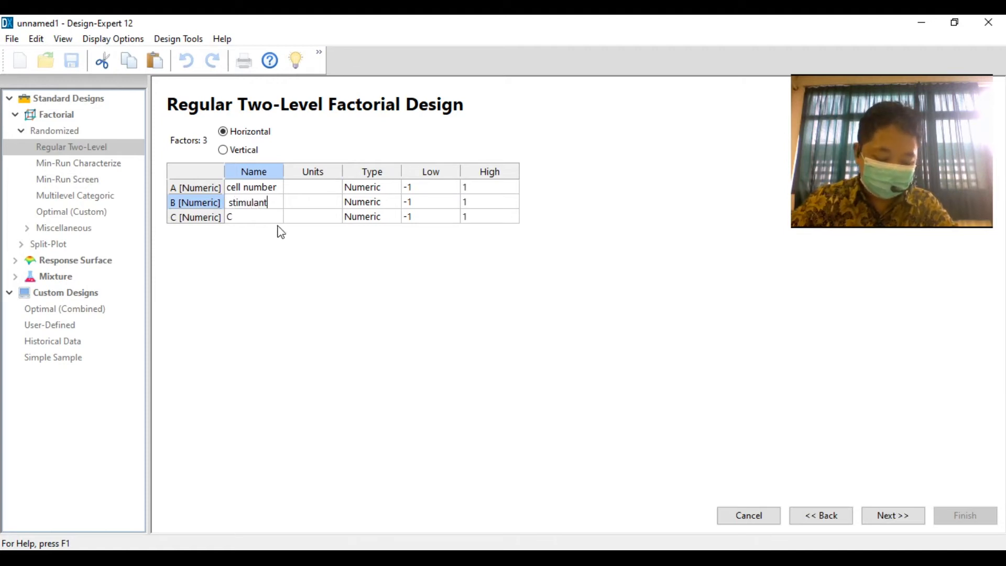
{"action": "left_click", "coordinate": [263, 219]}
{"action": "type", "text": "subs"}
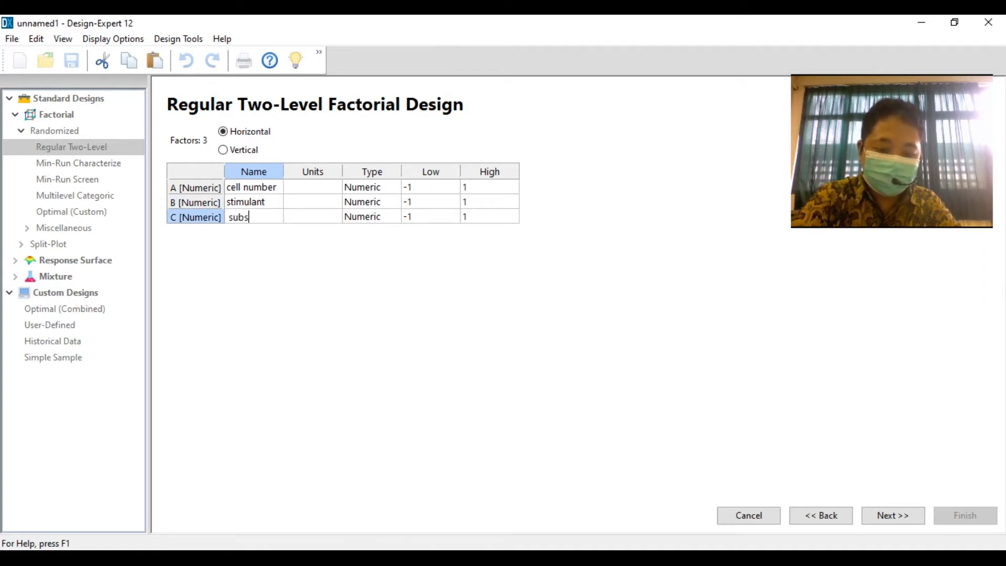
{"action": "type", "text": "trate c"}
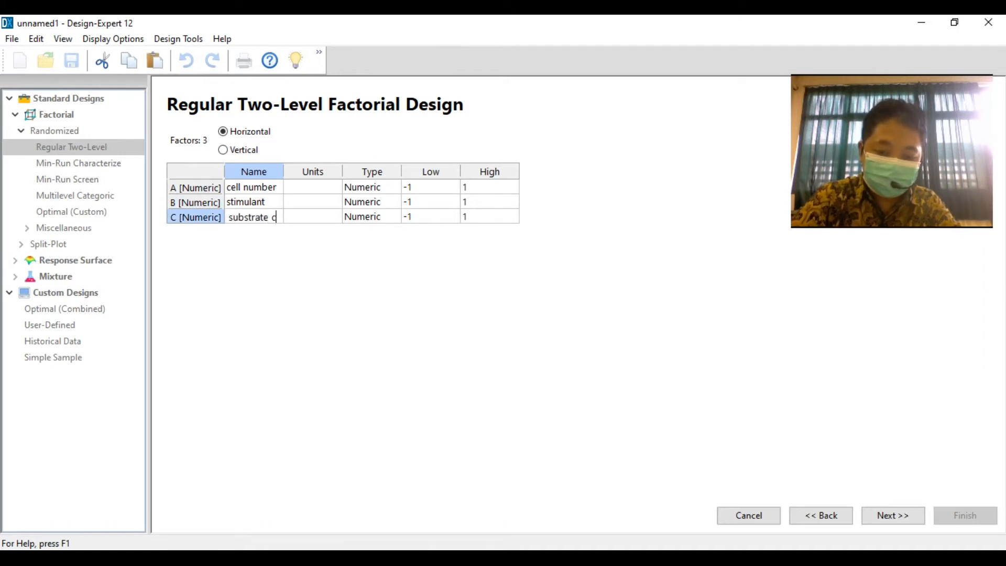
{"action": "type", "text": "on."}
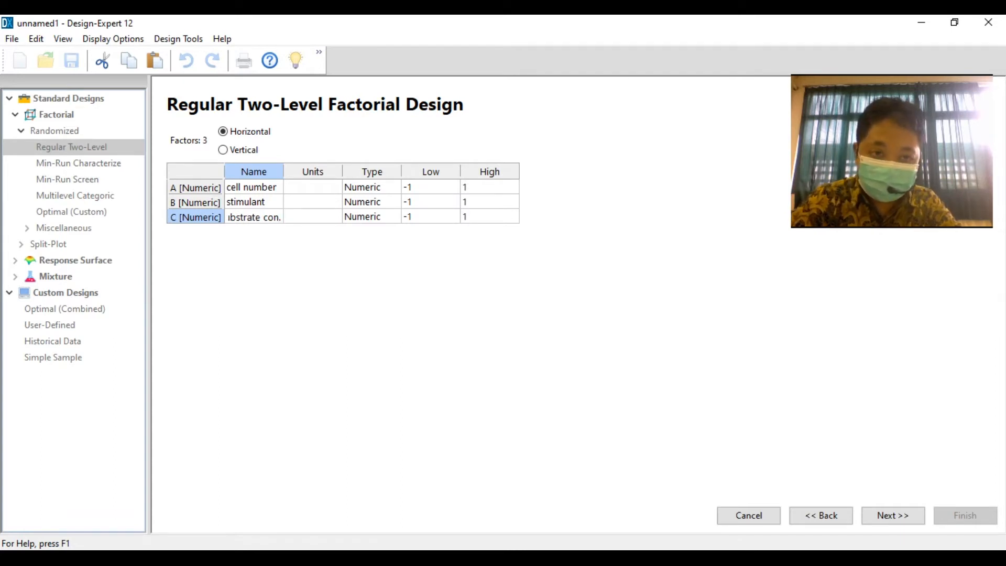
{"action": "key", "text": "Home"}
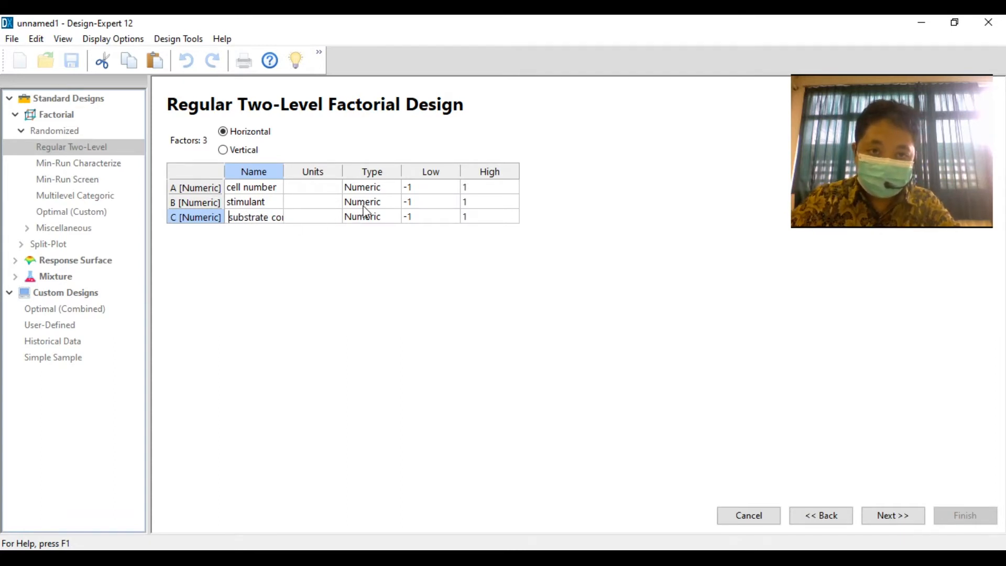
Set the units of the stimulant factor to uL and of the substrate concentration factor to uM.
{"action": "left_click", "coordinate": [320, 209]}
{"action": "type", "text": "uL"}
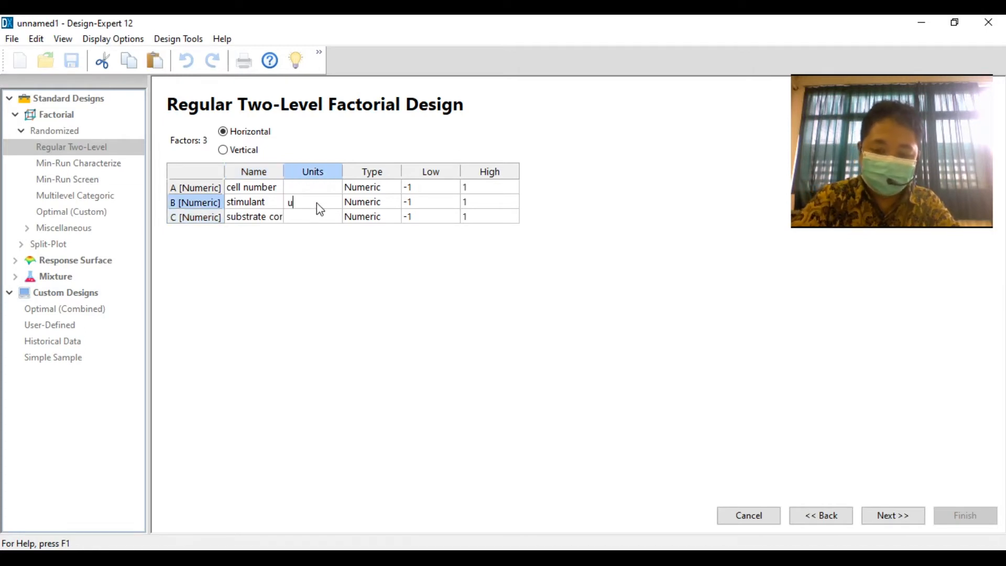
{"action": "left_click", "coordinate": [308, 219]}
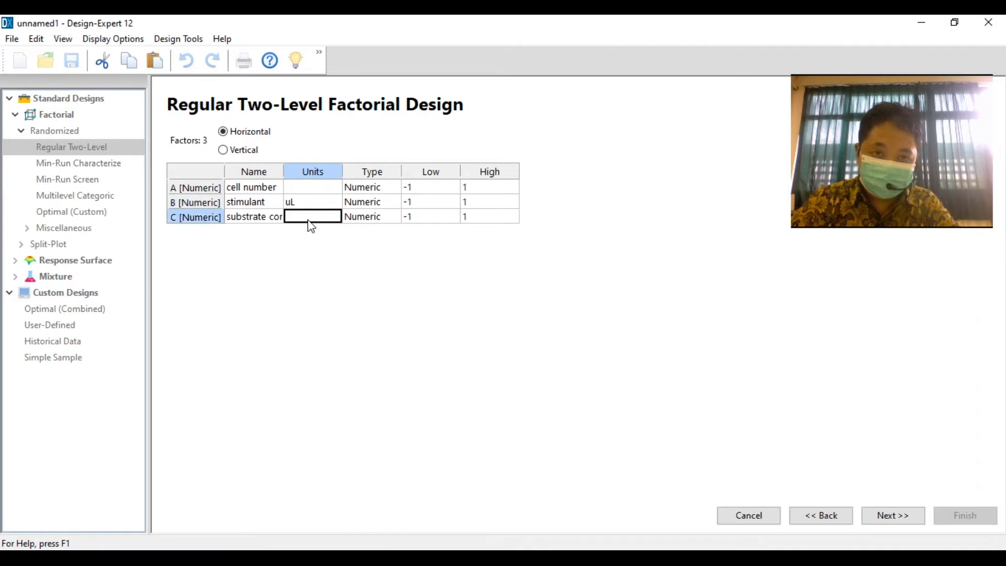
{"action": "type", "text": "u"}
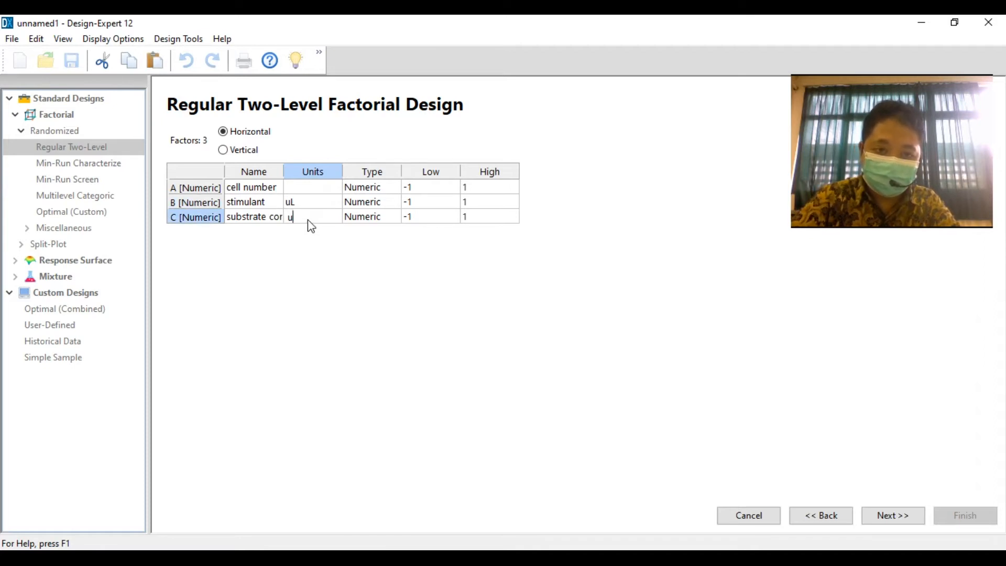
{"action": "type", "text": "M"}
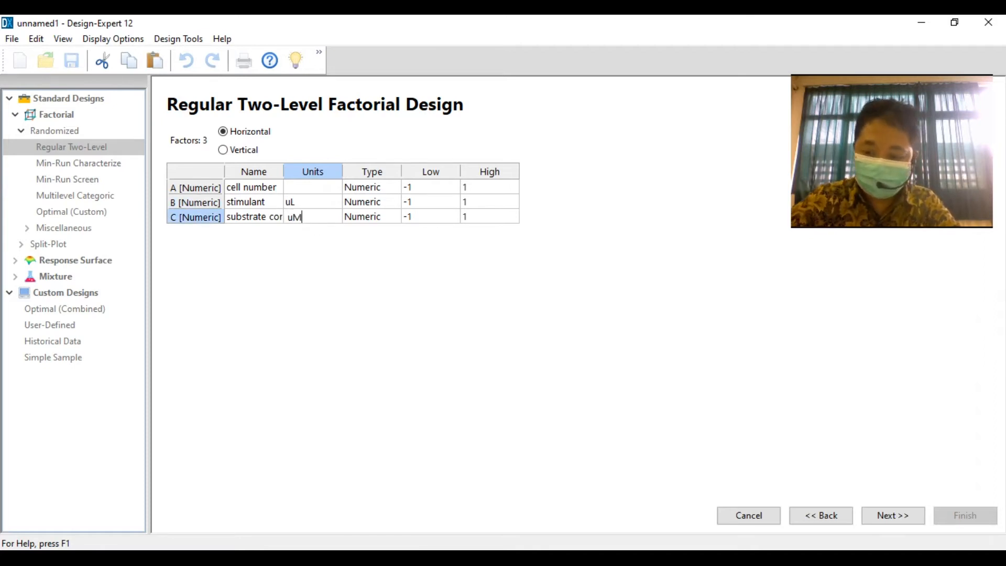
Set the low and high levels to 5000 and 10000 for cell number, and to 5 and 10 for stimulant.
{"action": "left_click", "coordinate": [431, 190]}
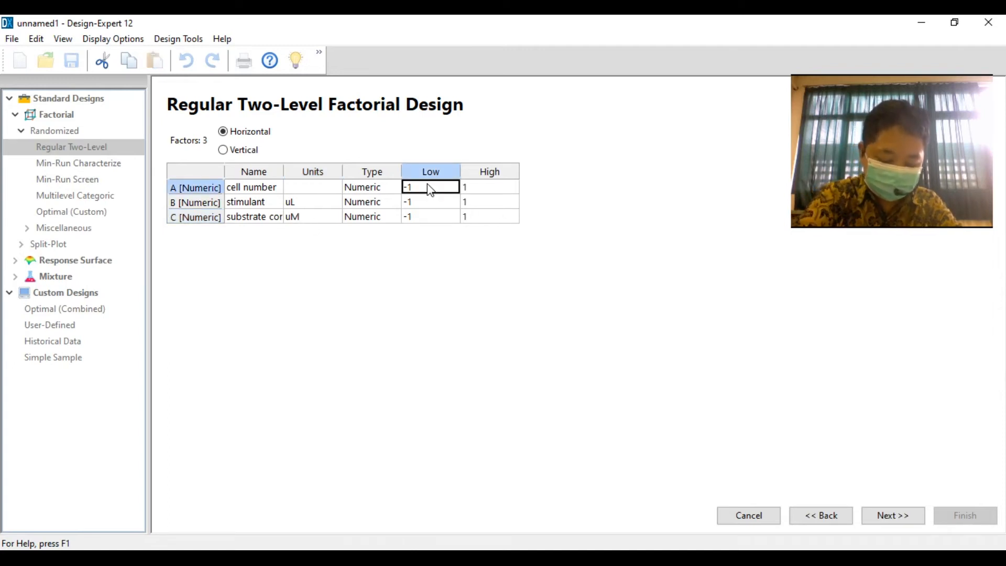
{"action": "type", "text": "5000"}
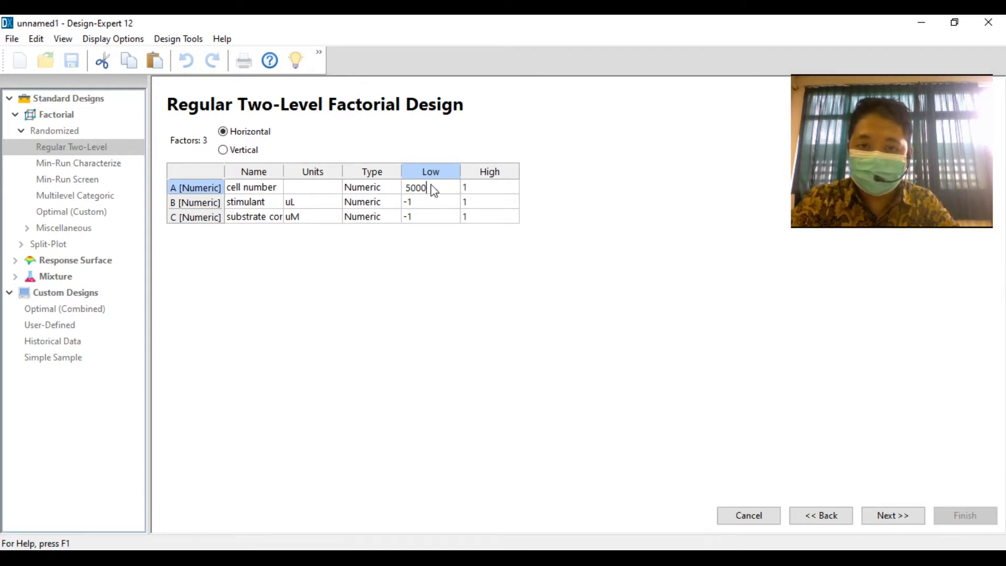
{"action": "left_click", "coordinate": [486, 192]}
{"action": "type", "text": "10000"}
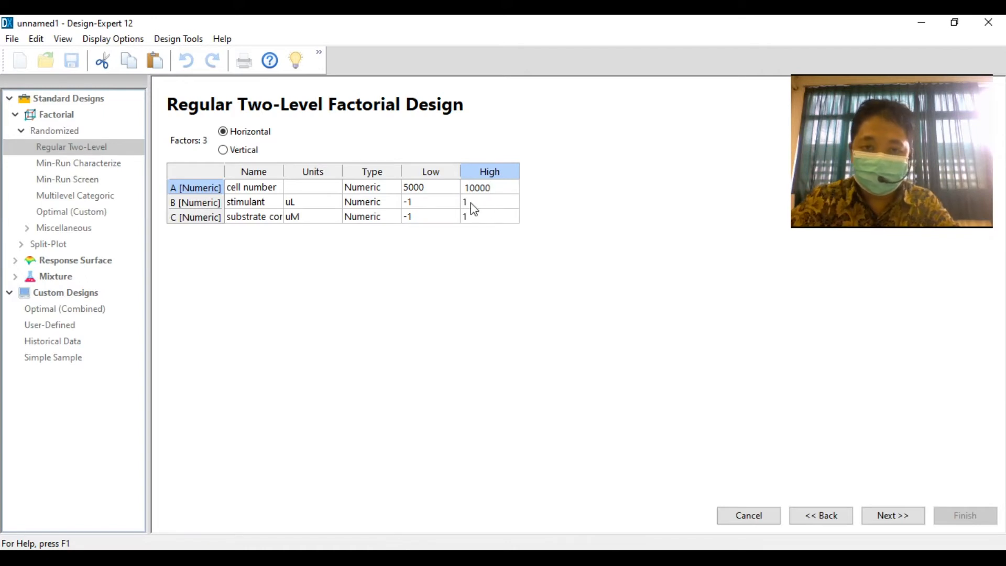
{"action": "left_click", "coordinate": [433, 202]}
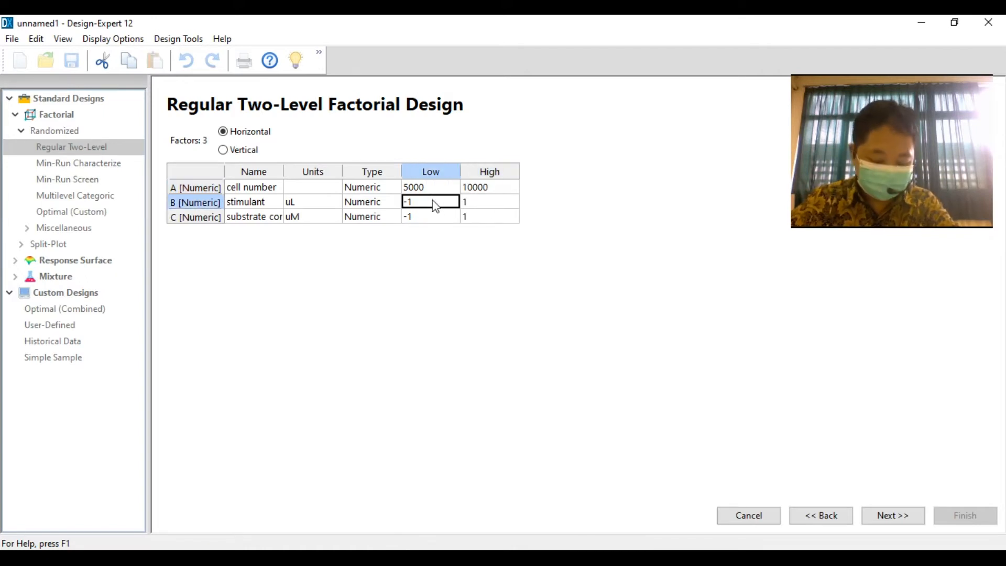
{"action": "type", "text": "5"}
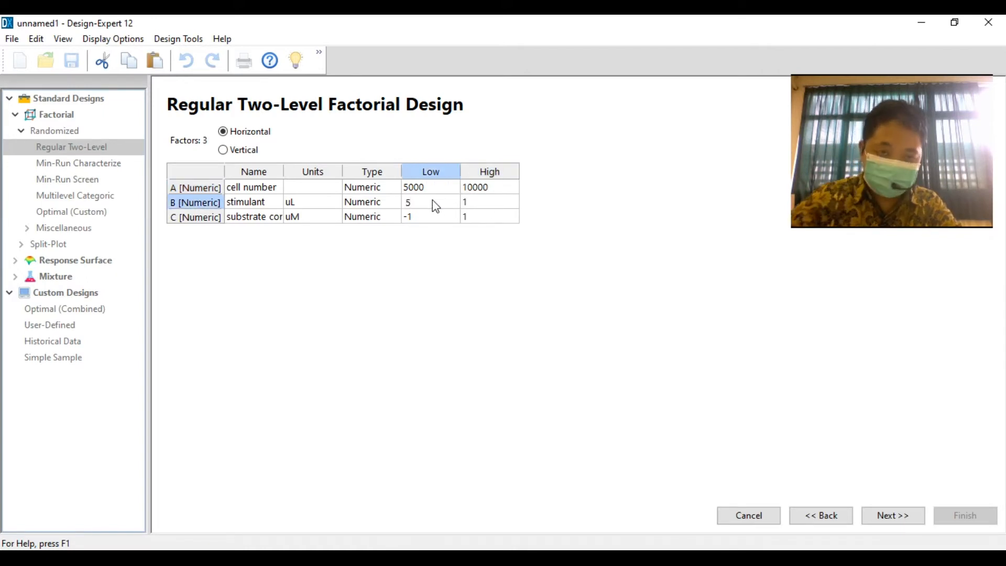
{"action": "left_click", "coordinate": [479, 204]}
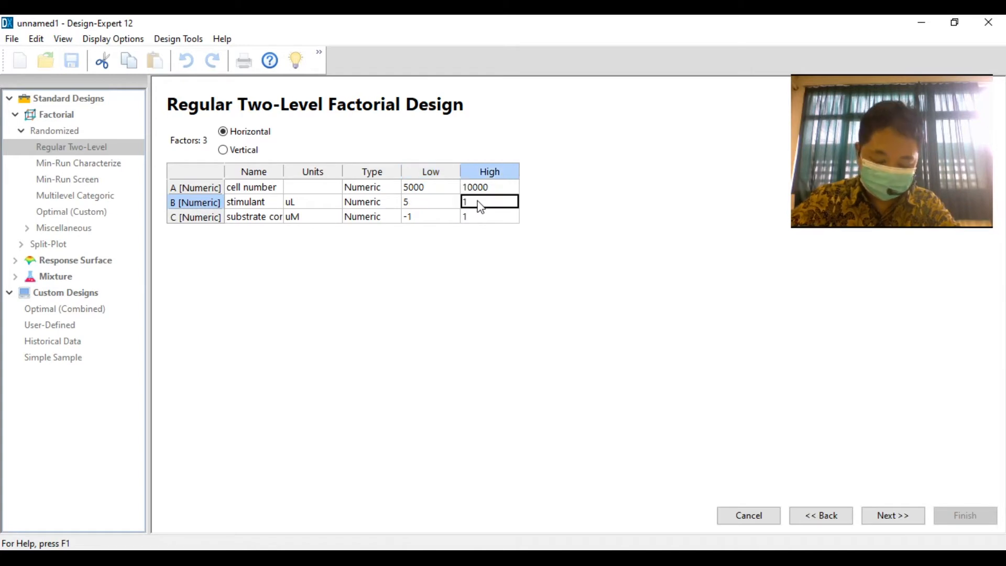
{"action": "type", "text": "10"}
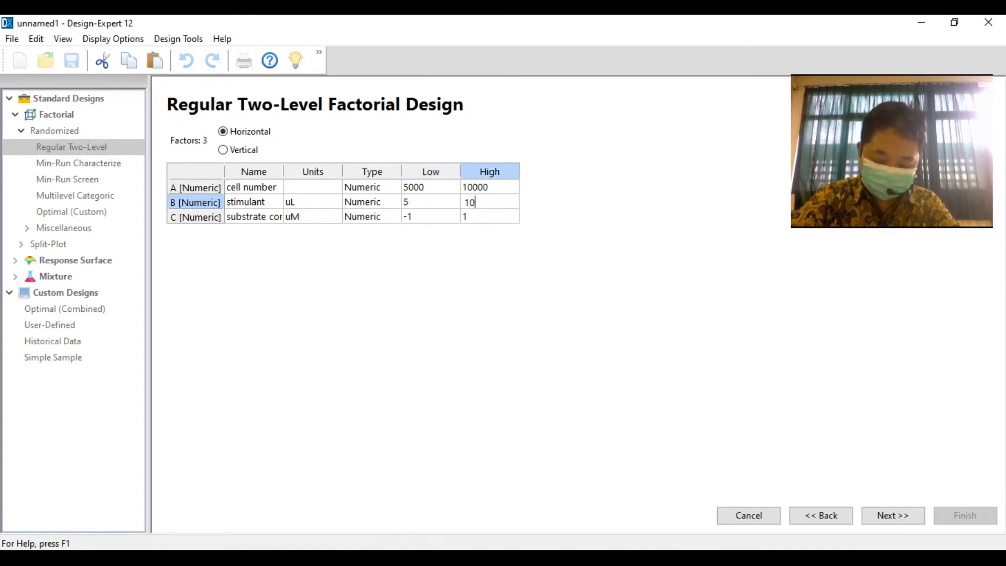
Set the substrate concentration's low level to 0.15 and high level to 0.3, and continue to the response definitions.
{"action": "left_click", "coordinate": [438, 219]}
{"action": "type", "text": "0.15"}
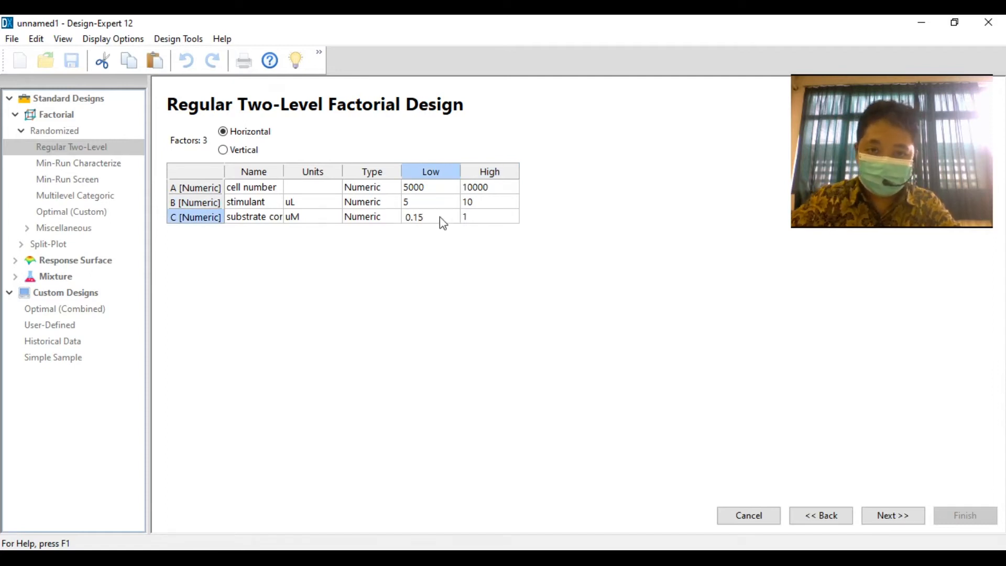
{"action": "left_click", "coordinate": [493, 218]}
{"action": "type", "text": "0."}
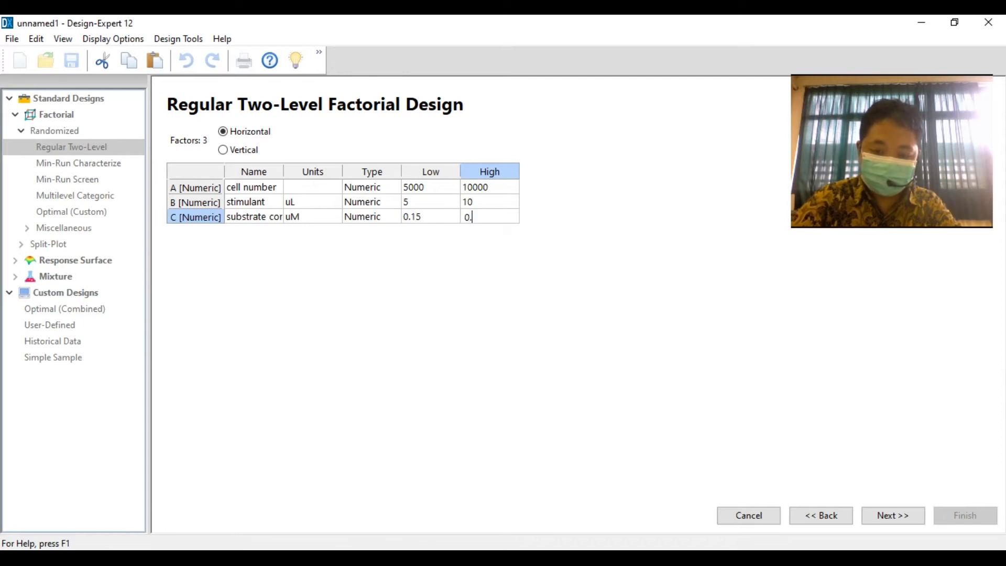
{"action": "type", "text": "3"}
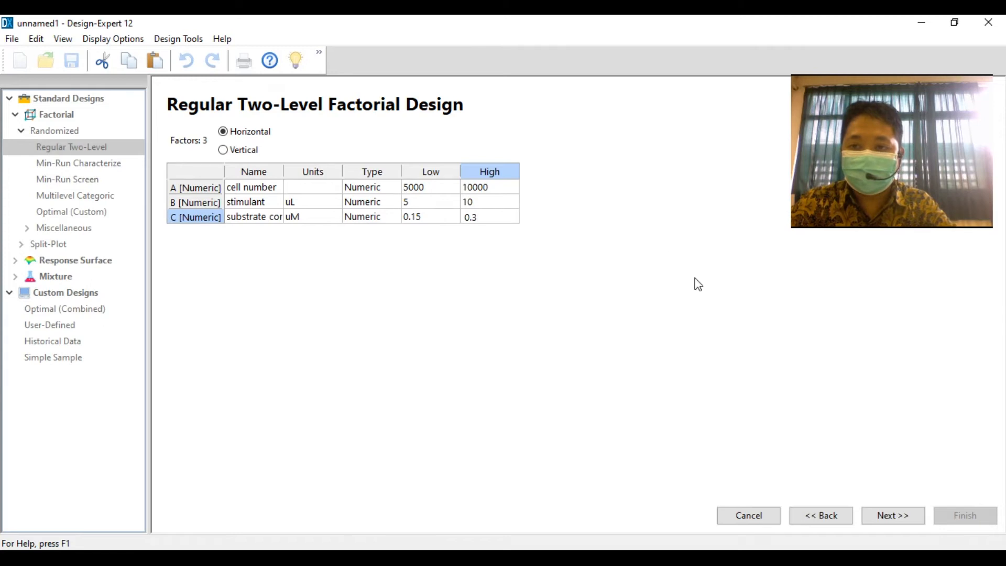
{"action": "left_click", "coordinate": [906, 514]}
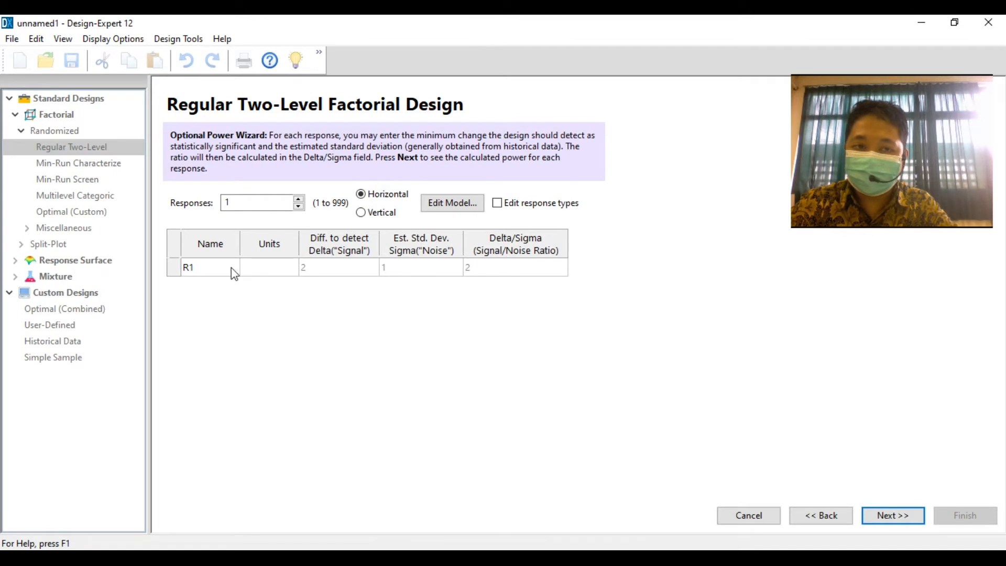
Name the single response of the design "fluorescent".
{"action": "left_click", "coordinate": [214, 269]}
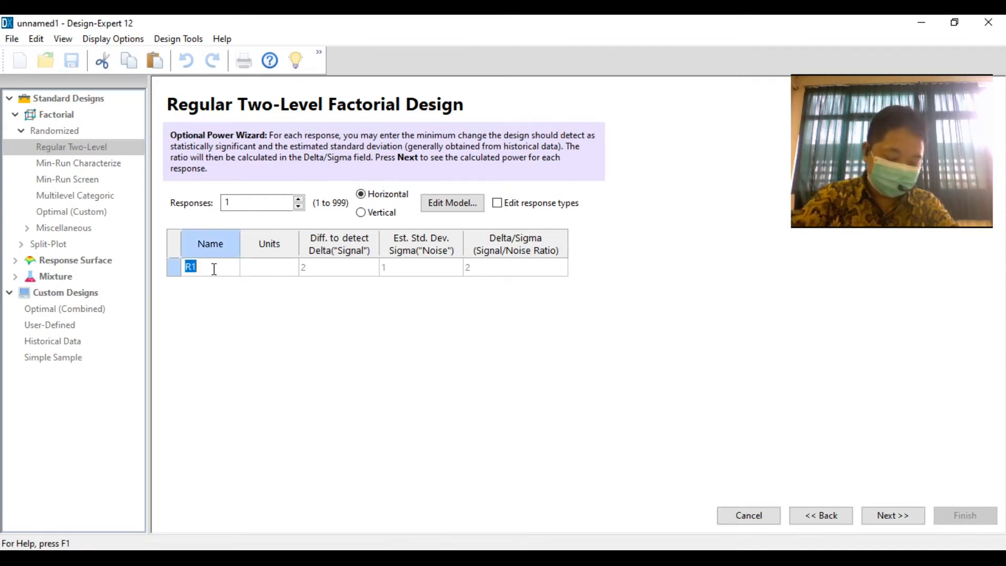
{"action": "type", "text": "fl"}
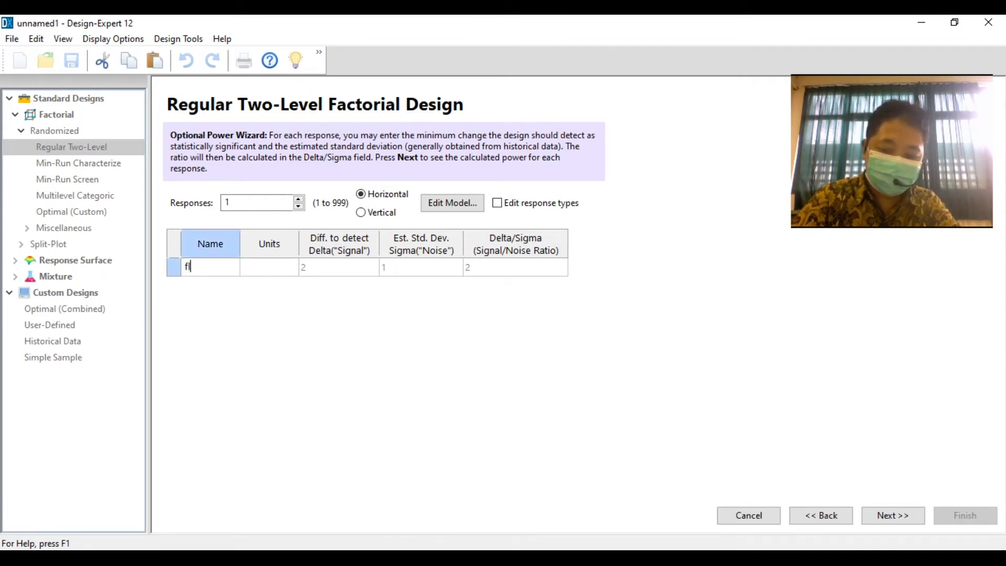
{"action": "type", "text": "uores"}
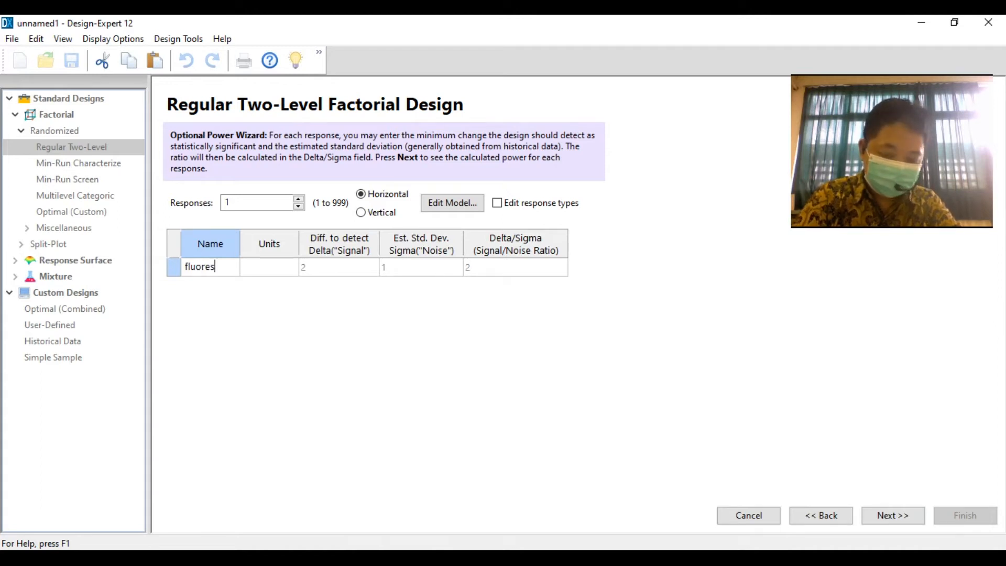
{"action": "type", "text": "cent"}
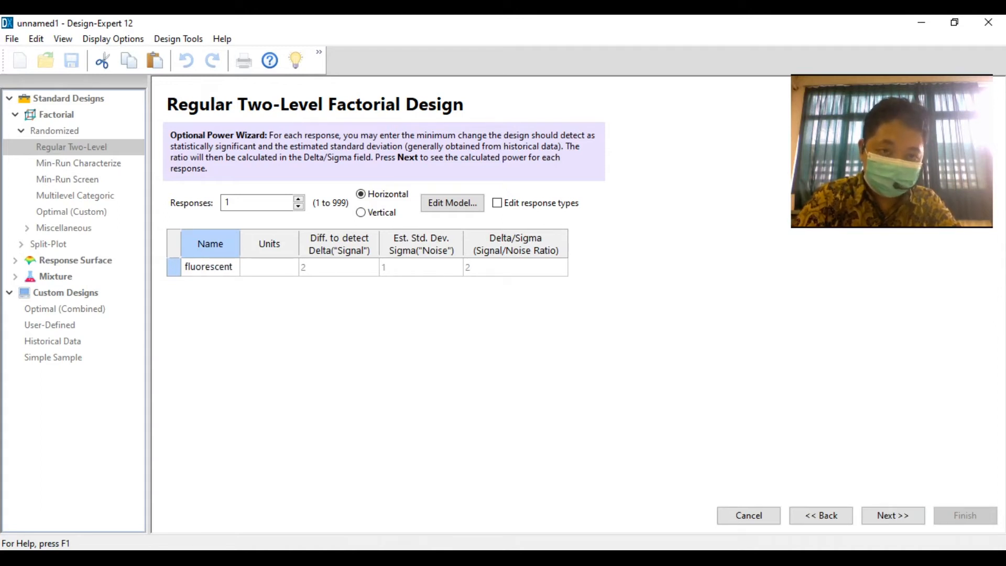
Complete the response name as "fluorescent unit" and set its difference to detect to 400.
{"action": "type", "text": " unit"}
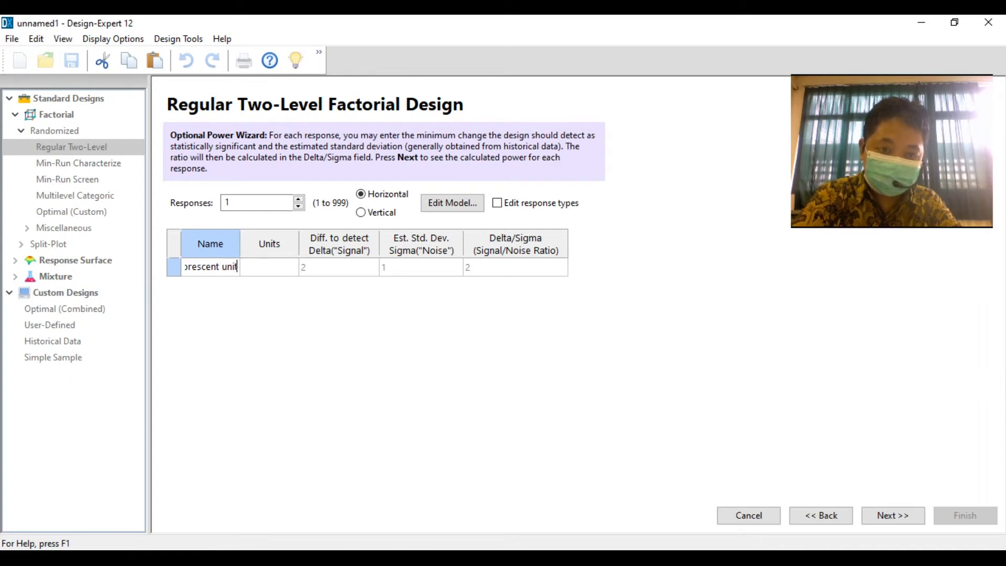
{"action": "left_click", "coordinate": [353, 273]}
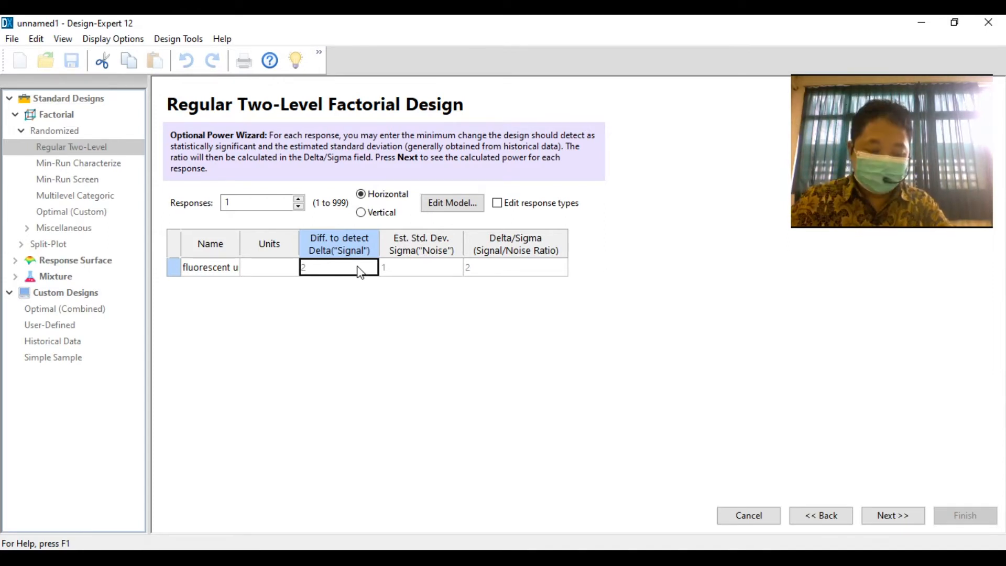
{"action": "left_click", "coordinate": [359, 267]}
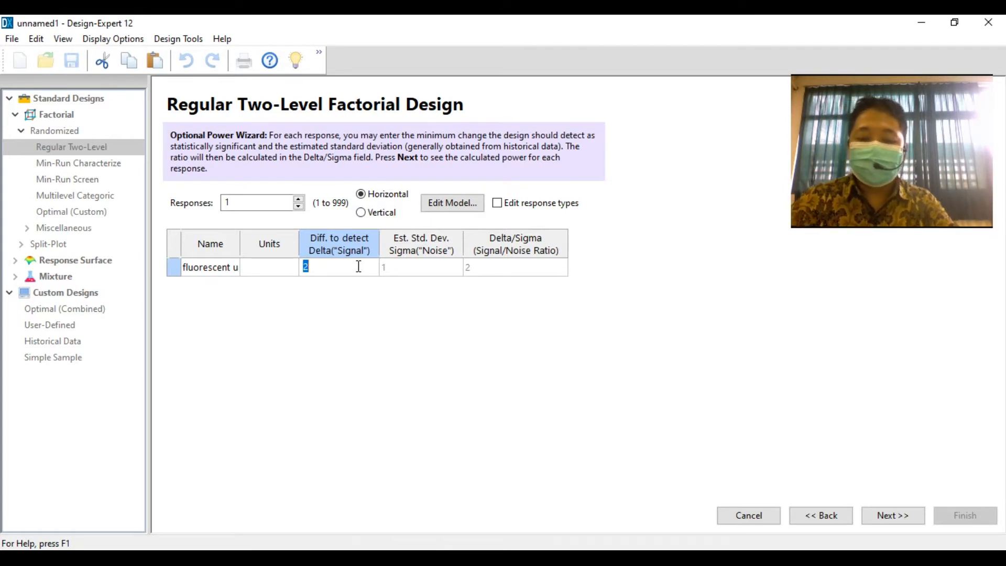
{"action": "type", "text": "400"}
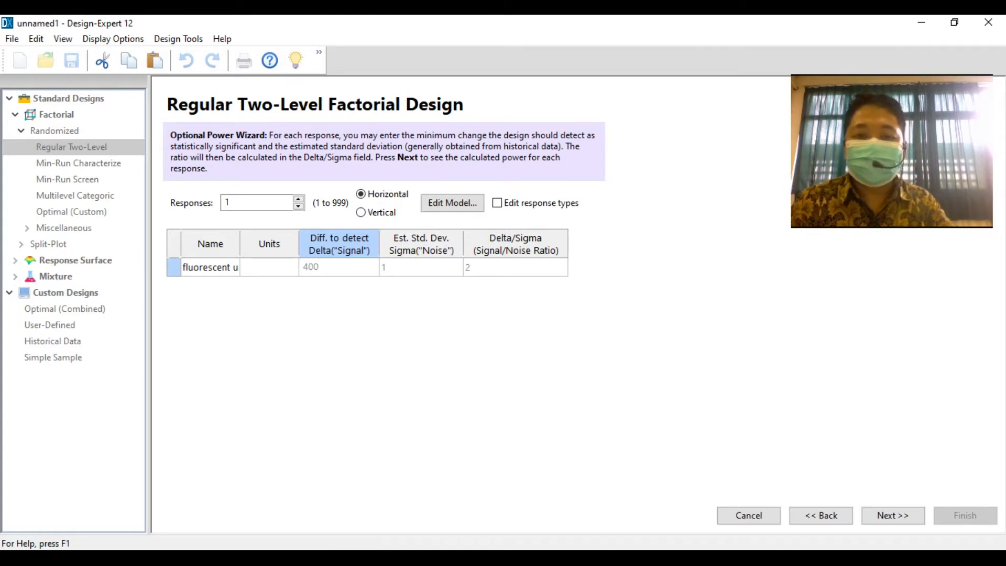
Set the response's estimated standard deviation to 400 and continue to the design power calculation.
{"action": "left_click", "coordinate": [424, 268]}
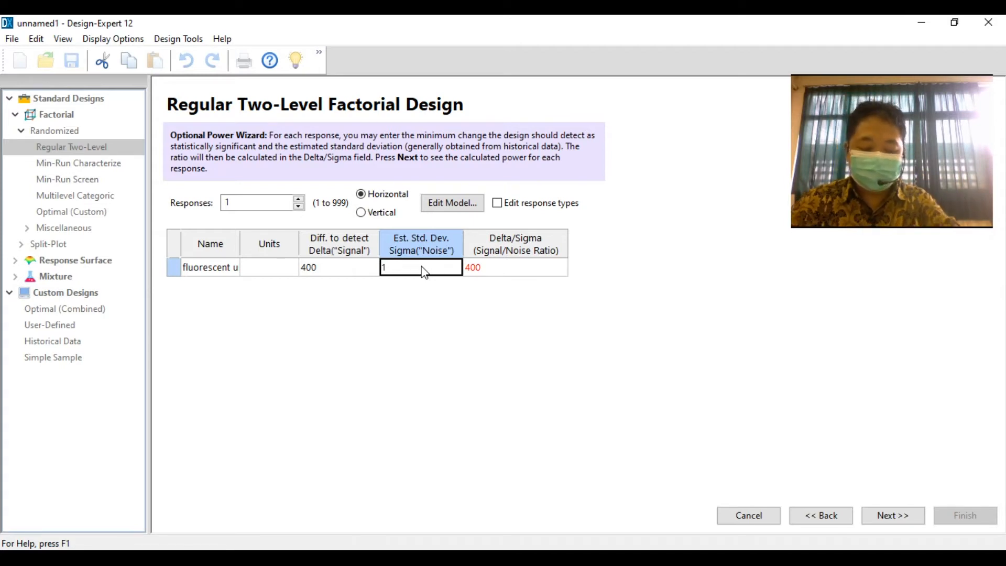
{"action": "type", "text": "400"}
{"action": "key", "text": "Tab"}
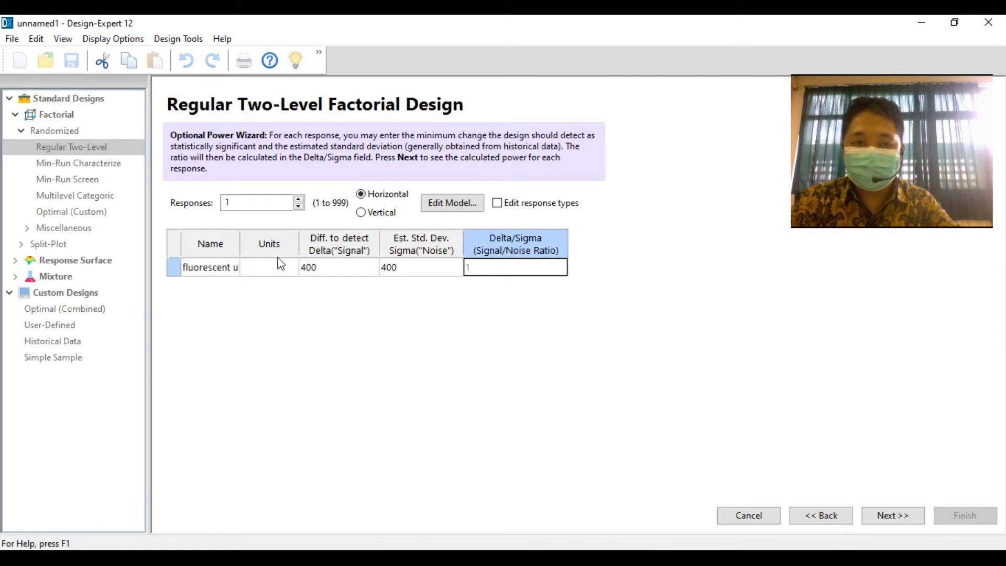
{"action": "left_click", "coordinate": [896, 517]}
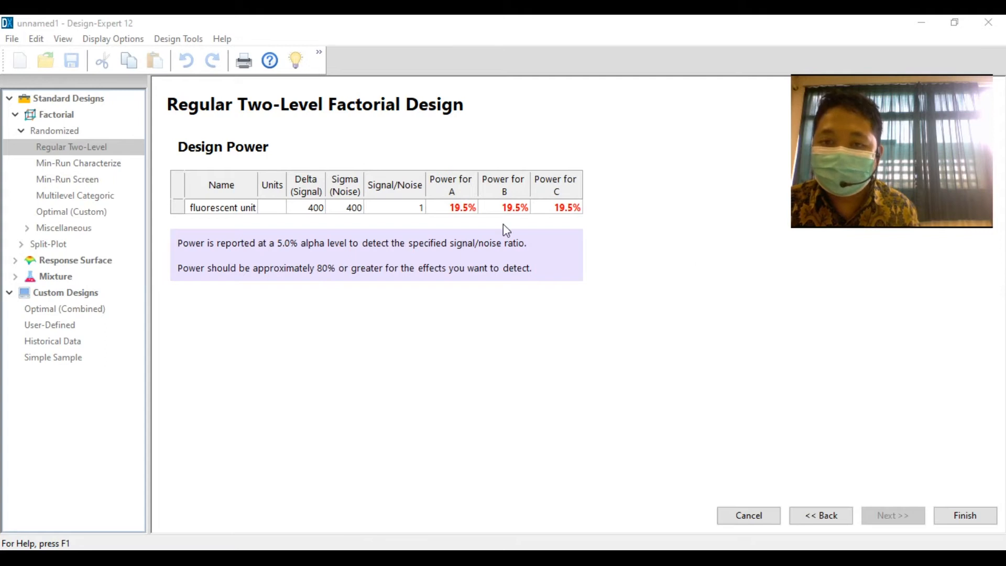
Go back to the design selection page and set the number of replicates to 5.
{"action": "left_click", "coordinate": [821, 518]}
{"action": "left_click", "coordinate": [821, 518]}
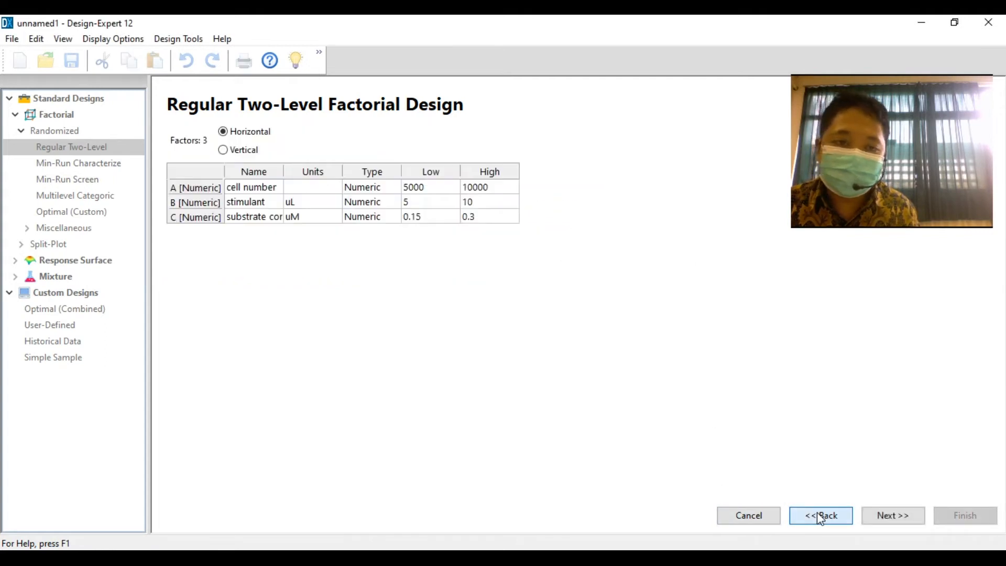
{"action": "left_click", "coordinate": [821, 518]}
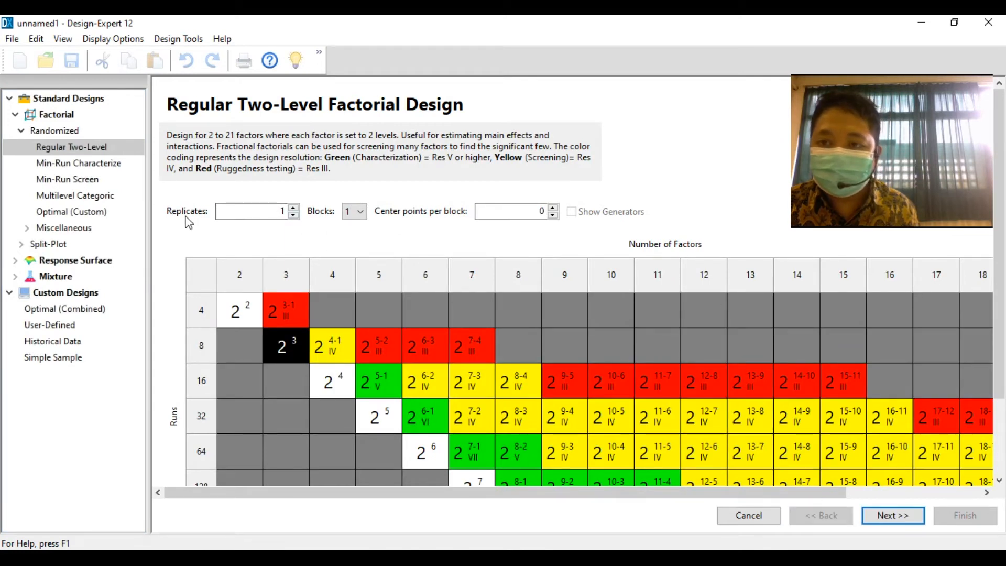
{"action": "left_click", "coordinate": [296, 208]}
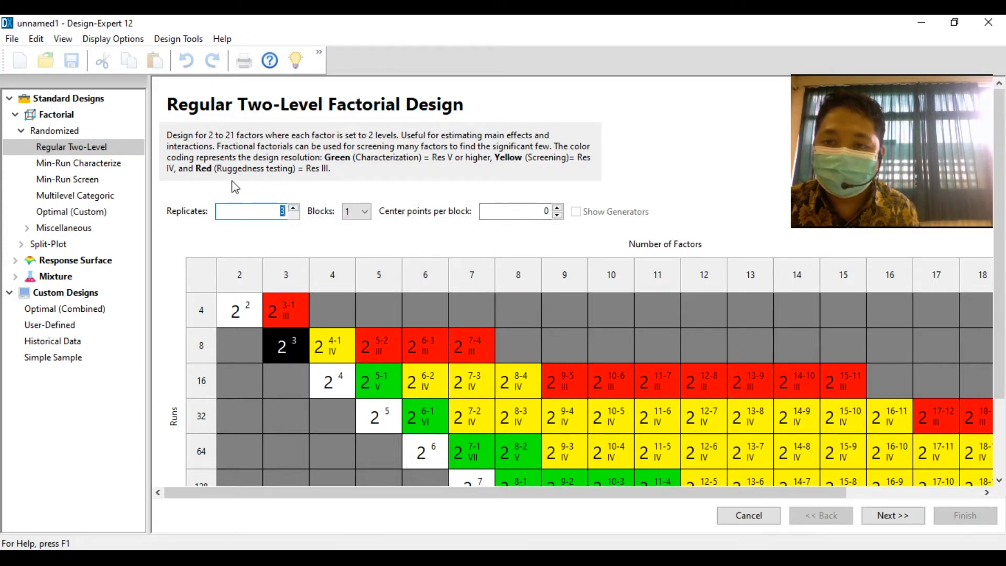
{"action": "left_click", "coordinate": [295, 209]}
{"action": "left_click", "coordinate": [295, 209]}
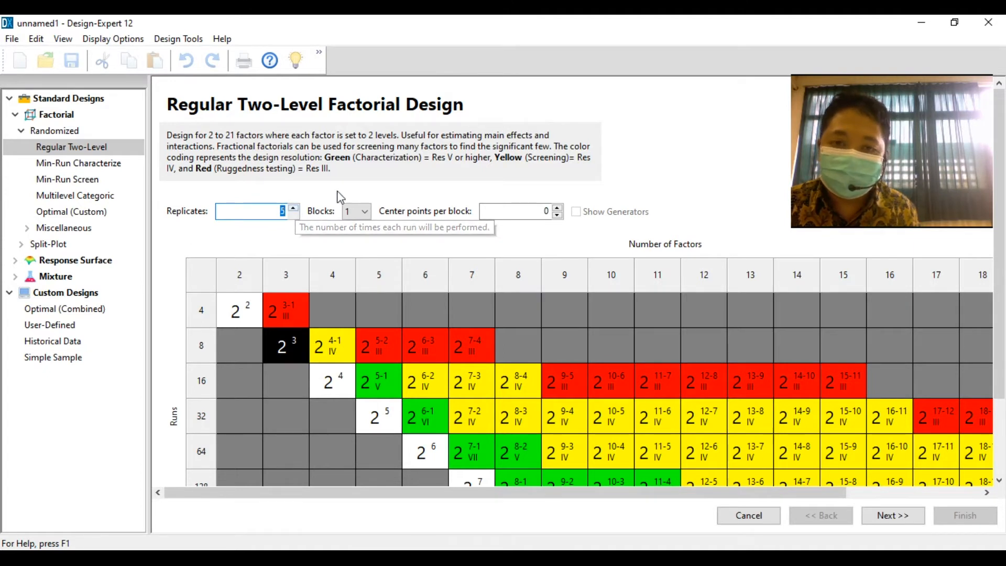
Continue through the factor, response and power pages with their existing entries and finish creating the design.
{"action": "left_click", "coordinate": [892, 516]}
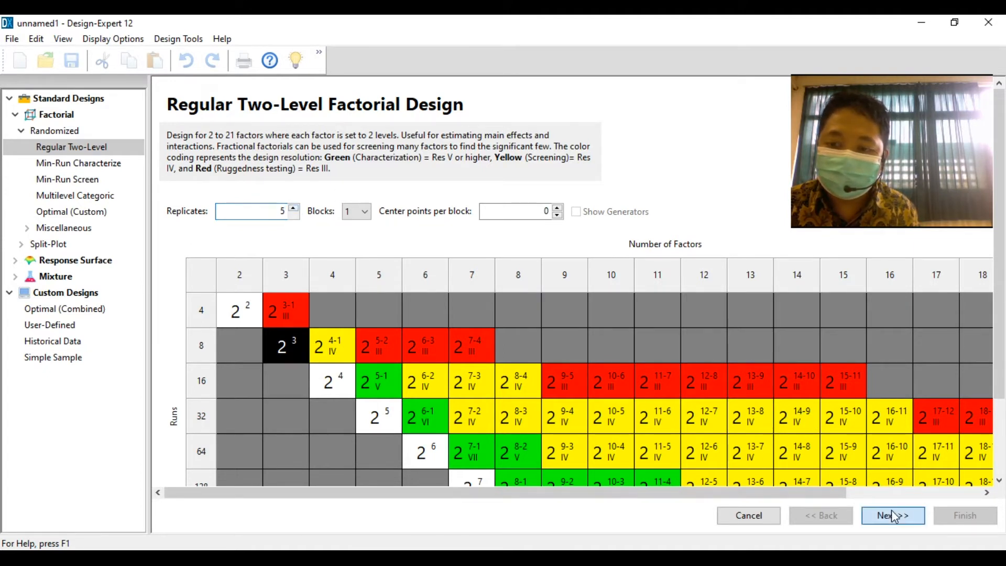
{"action": "left_click", "coordinate": [895, 517]}
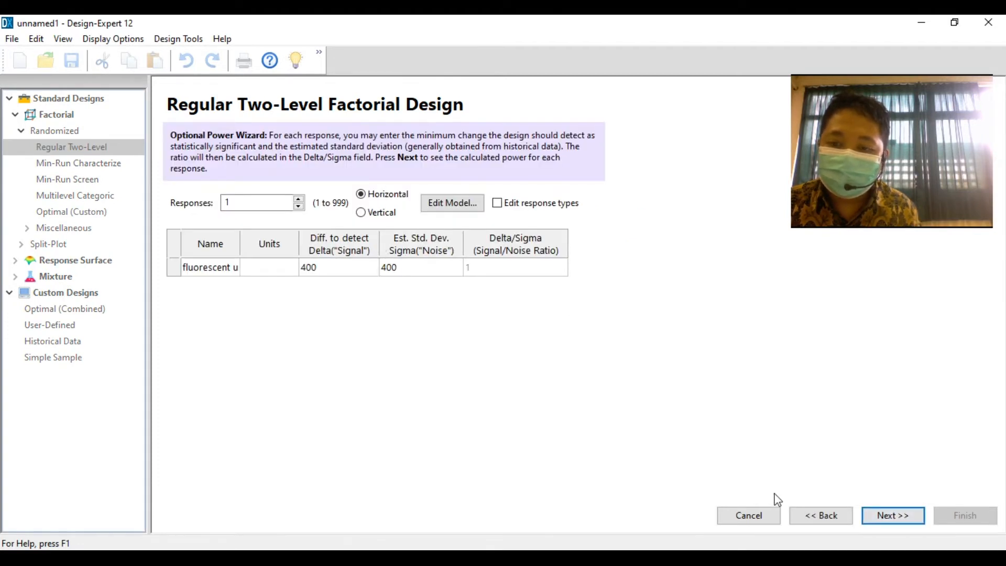
{"action": "left_click", "coordinate": [890, 518]}
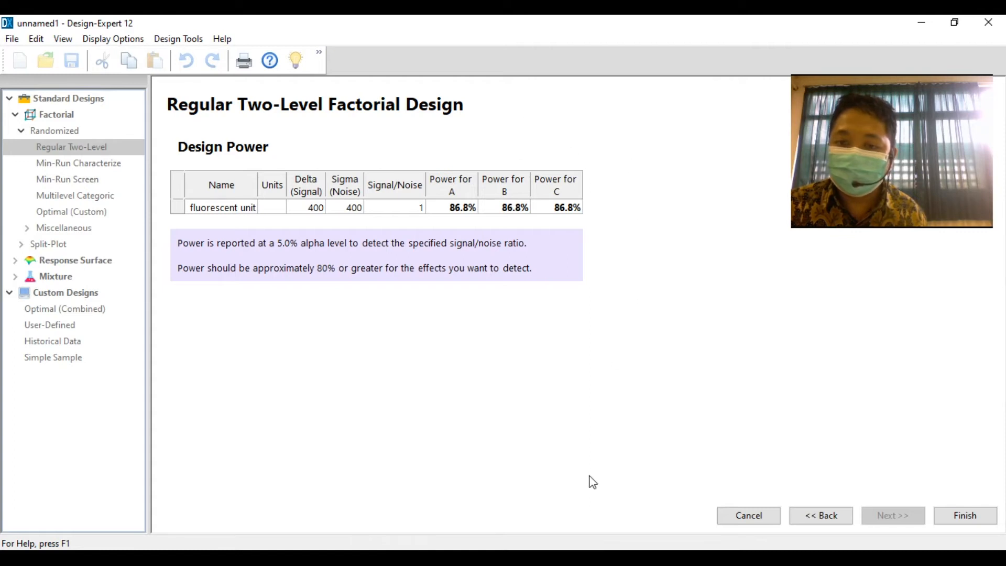
{"action": "left_click", "coordinate": [503, 556]}
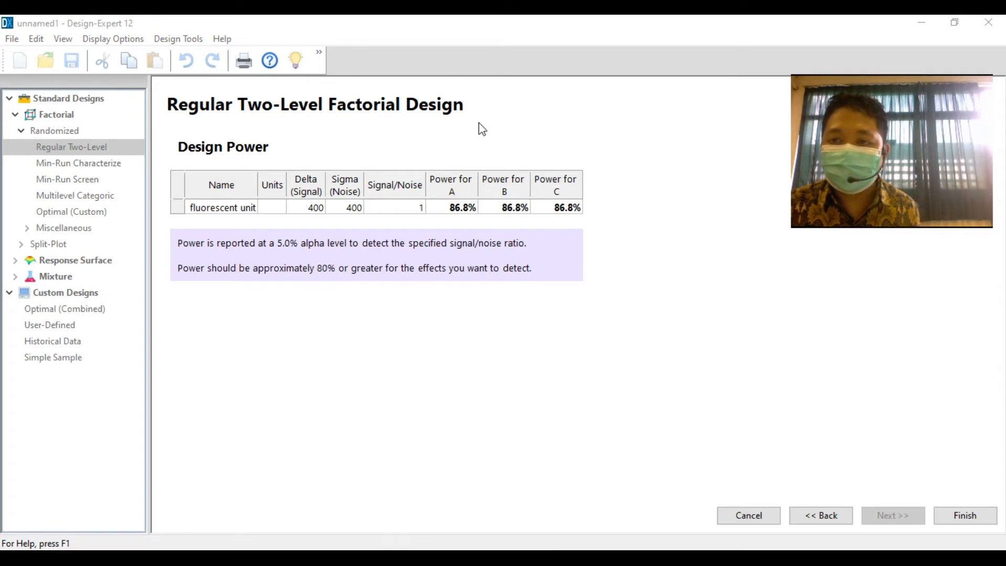
{"action": "left_click", "coordinate": [968, 518]}
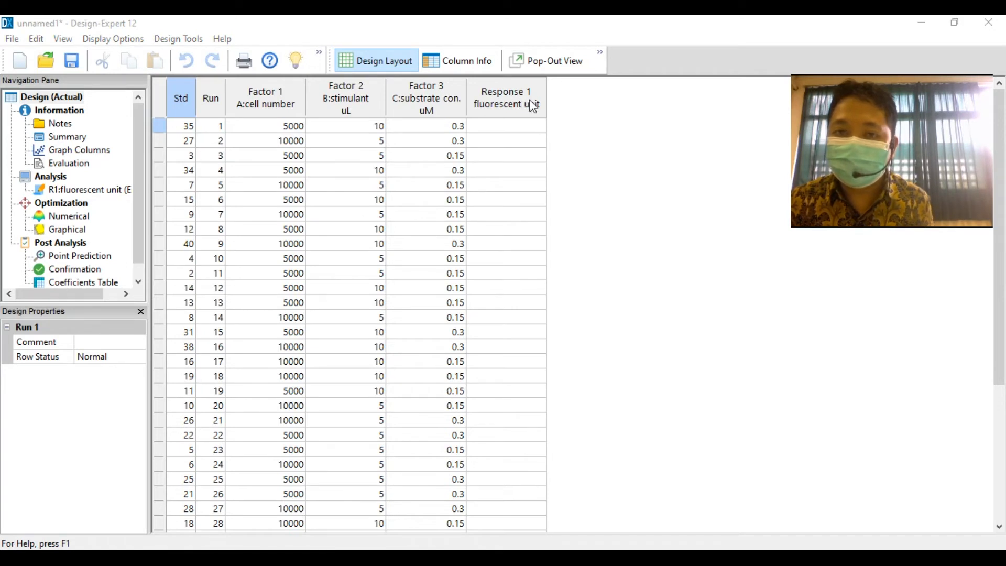
Simulate the fluorescent unit response by loading the existing simulation file mouse.simx.
{"action": "right_click", "coordinate": [514, 106]}
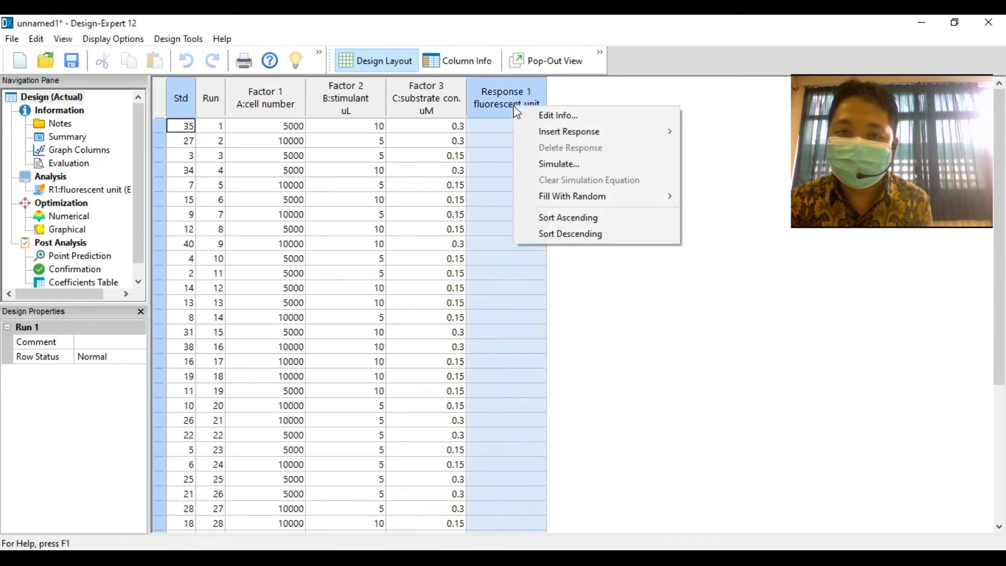
{"action": "left_click", "coordinate": [565, 166]}
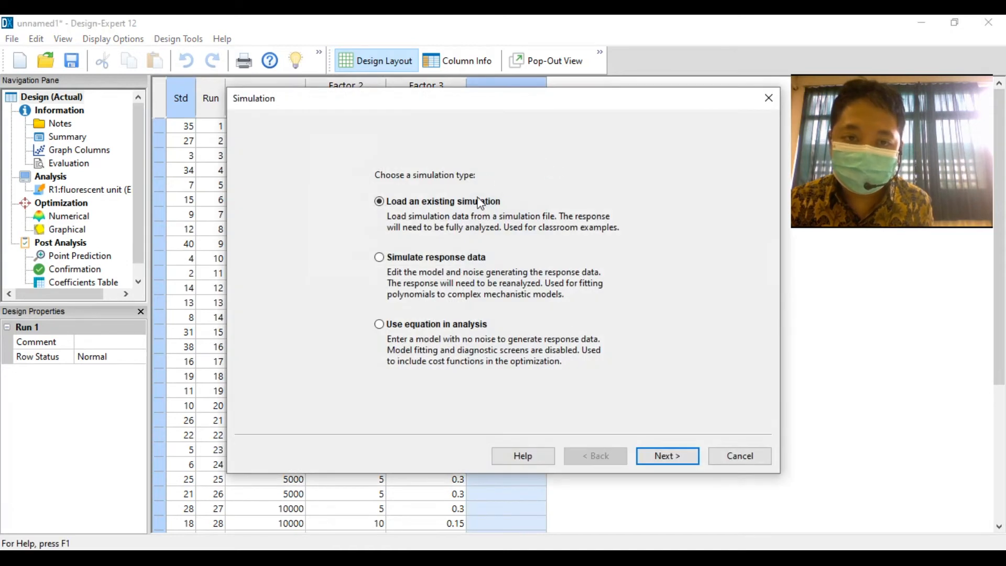
{"action": "left_click", "coordinate": [670, 457]}
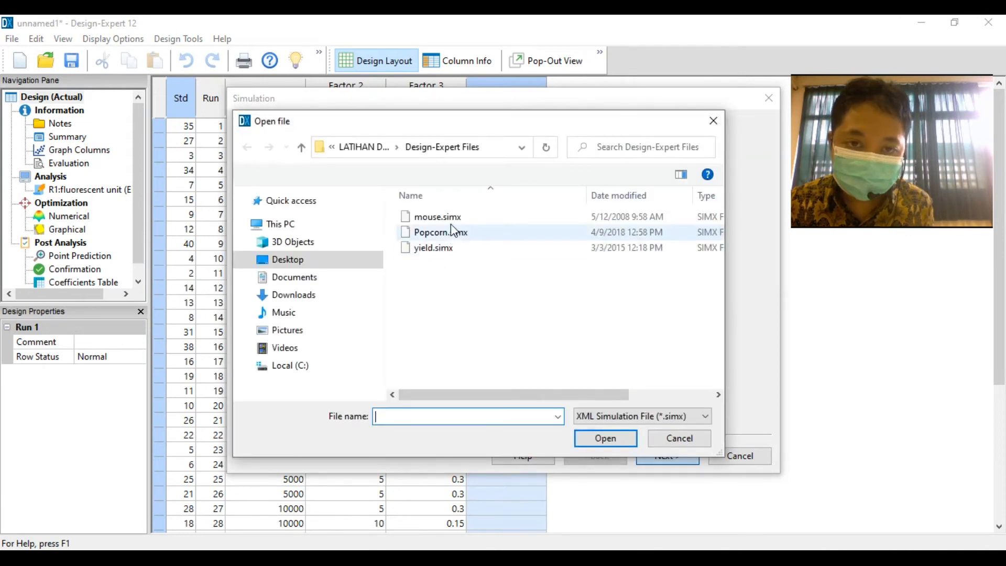
{"action": "double_click", "coordinate": [449, 220]}
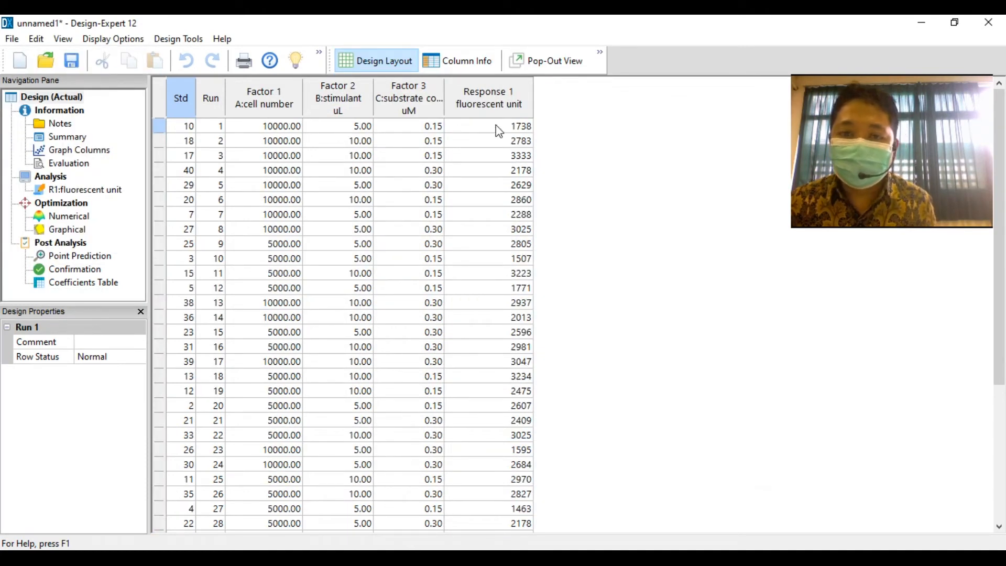
Look through the simulated response values of the runs and consult the four-step factorial analysis notes in Photos.
{"action": "scroll", "coordinate": [478, 316], "scroll_direction": "down", "scroll_amount": 5}
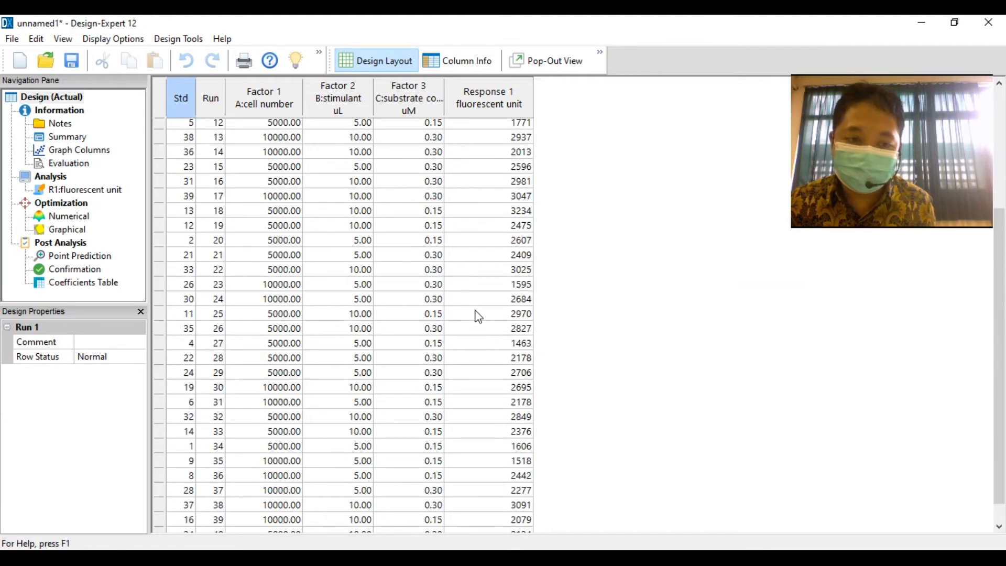
{"action": "scroll", "coordinate": [478, 317], "scroll_direction": "up", "scroll_amount": 5}
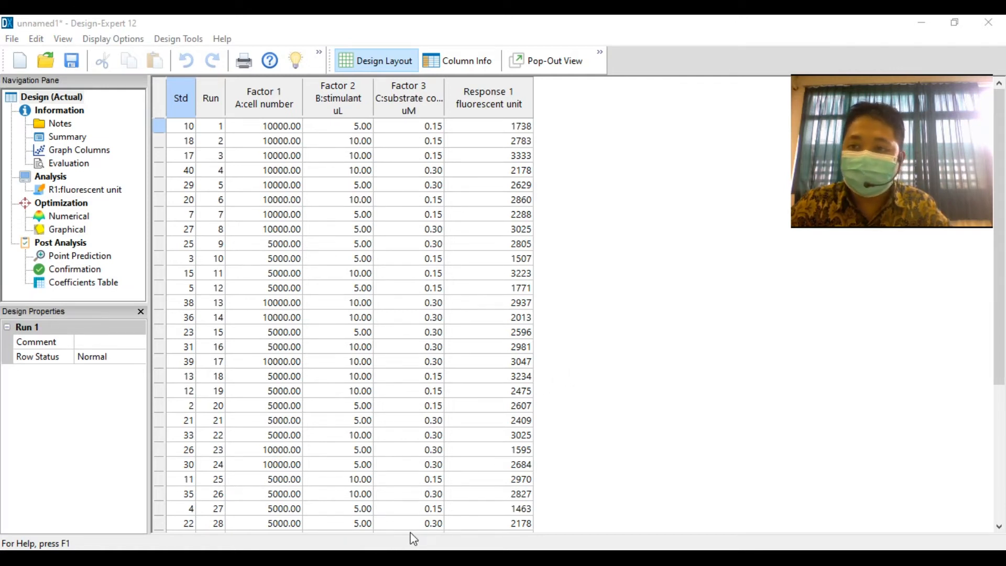
{"action": "left_click", "coordinate": [403, 558]}
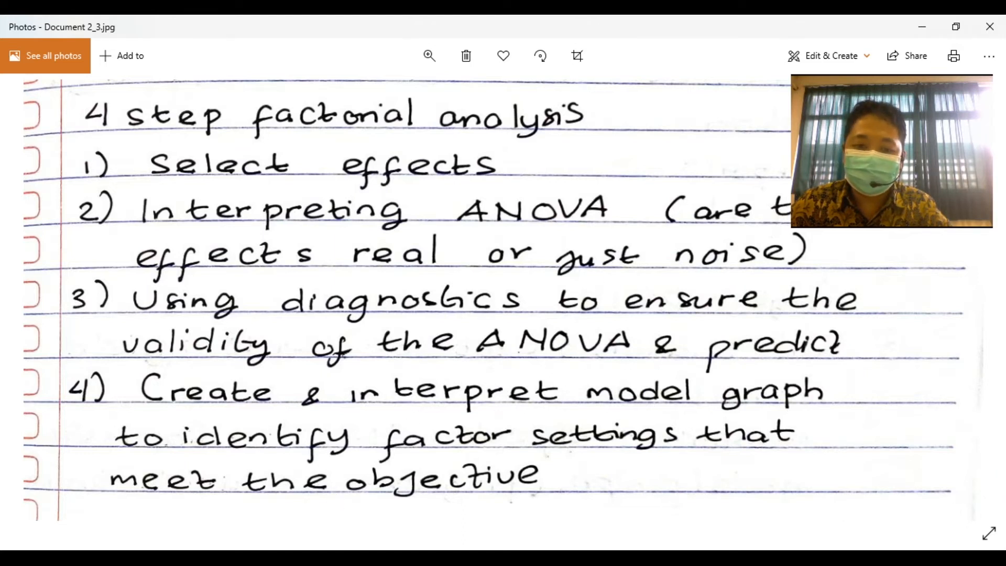
{"action": "key", "text": "alt+Tab"}
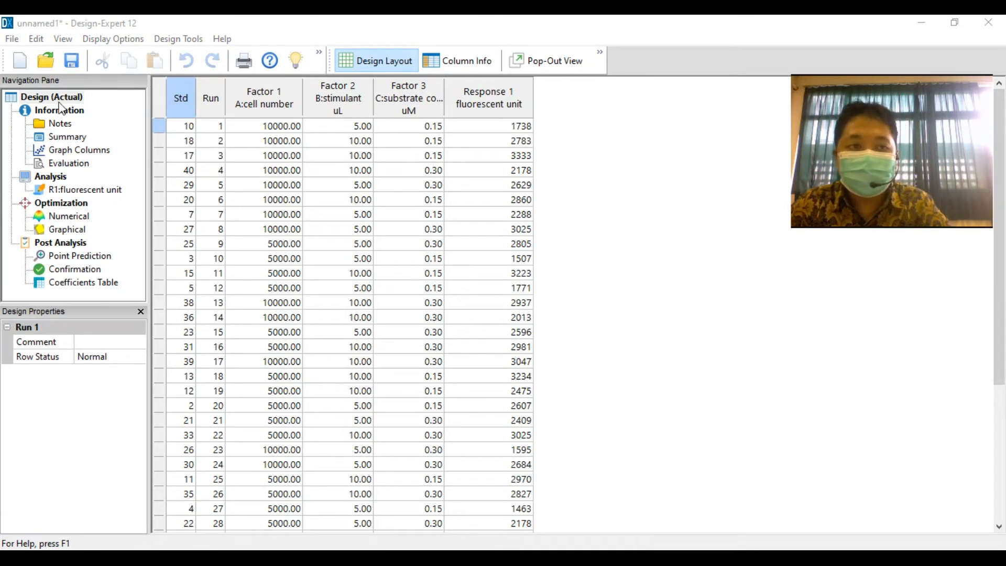
Start the analysis of the fluorescent unit response without a transformation and display its effects plots.
{"action": "left_click", "coordinate": [74, 192]}
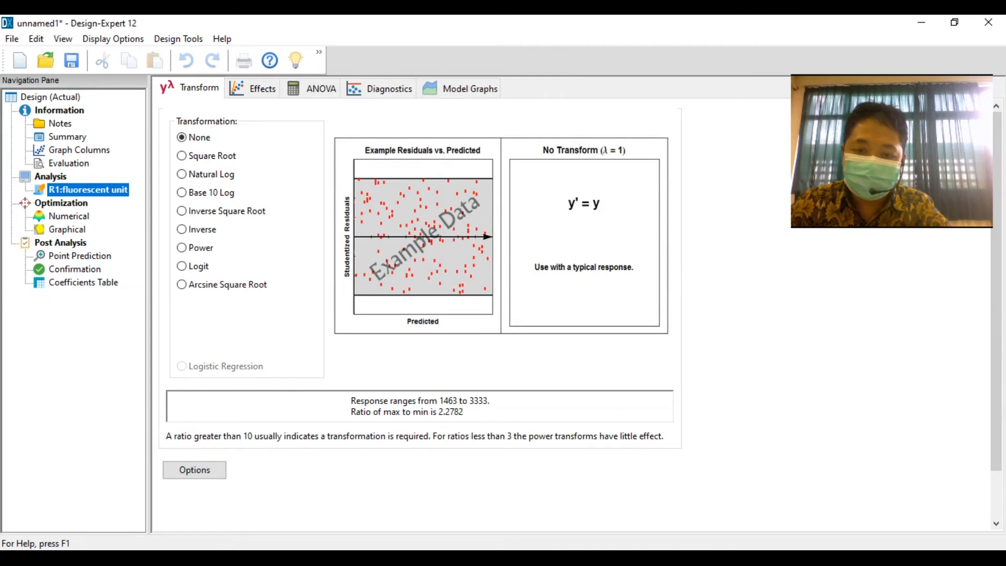
{"action": "left_click", "coordinate": [521, 548]}
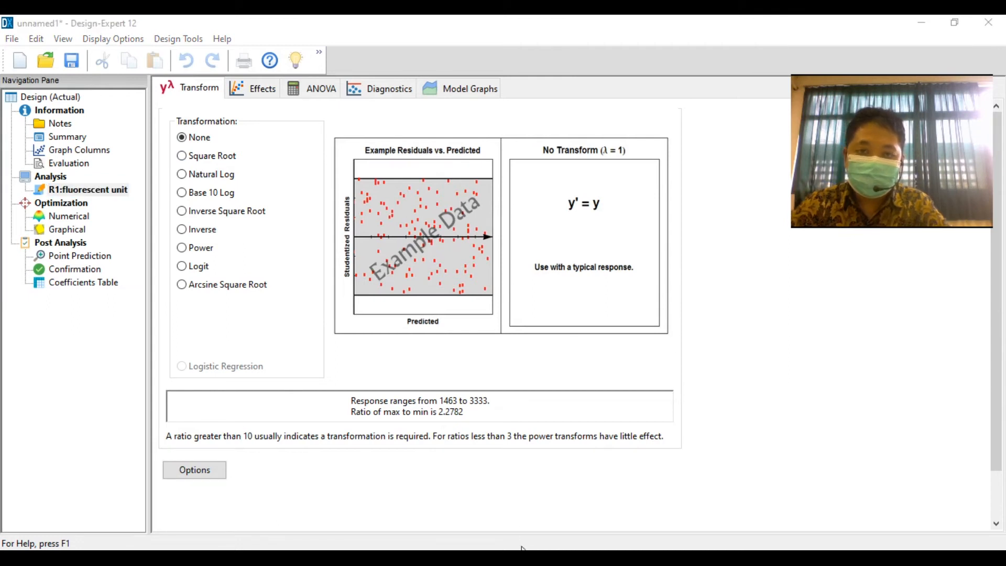
{"action": "left_click", "coordinate": [264, 96]}
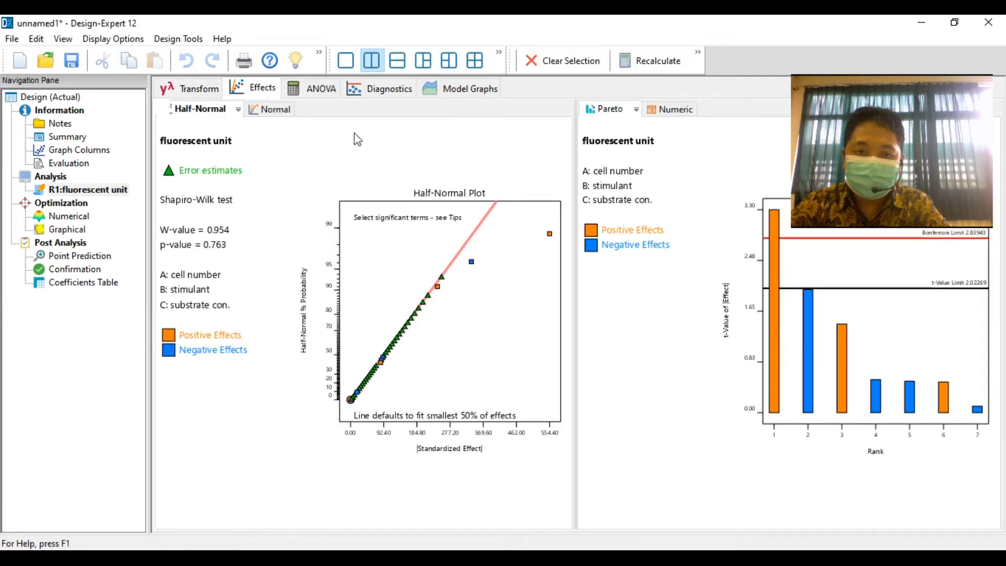
{"action": "left_click", "coordinate": [506, 551]}
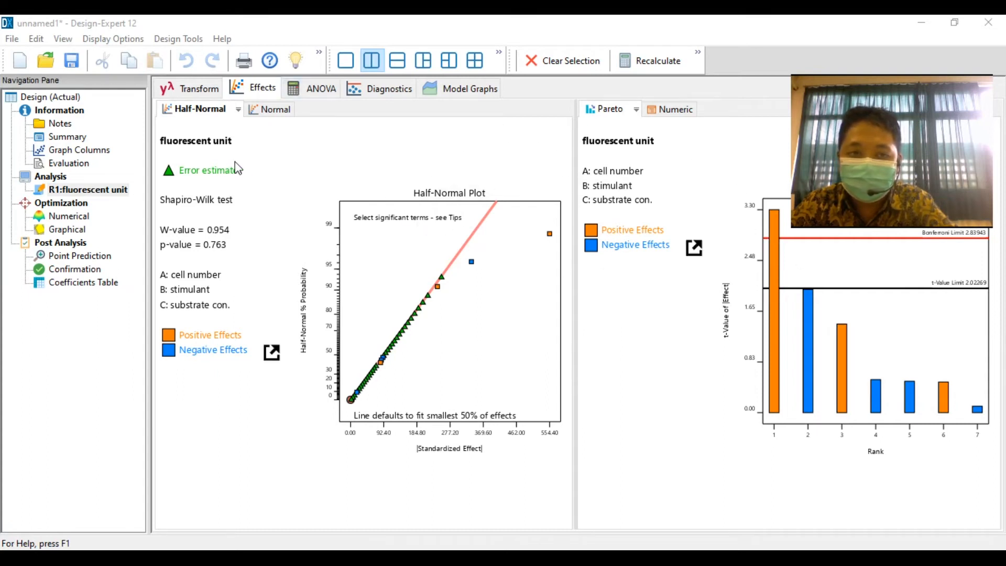
Show the half-normal plot in a single pane and select the B-stimulant and BC effects for the model.
{"action": "left_click", "coordinate": [346, 60]}
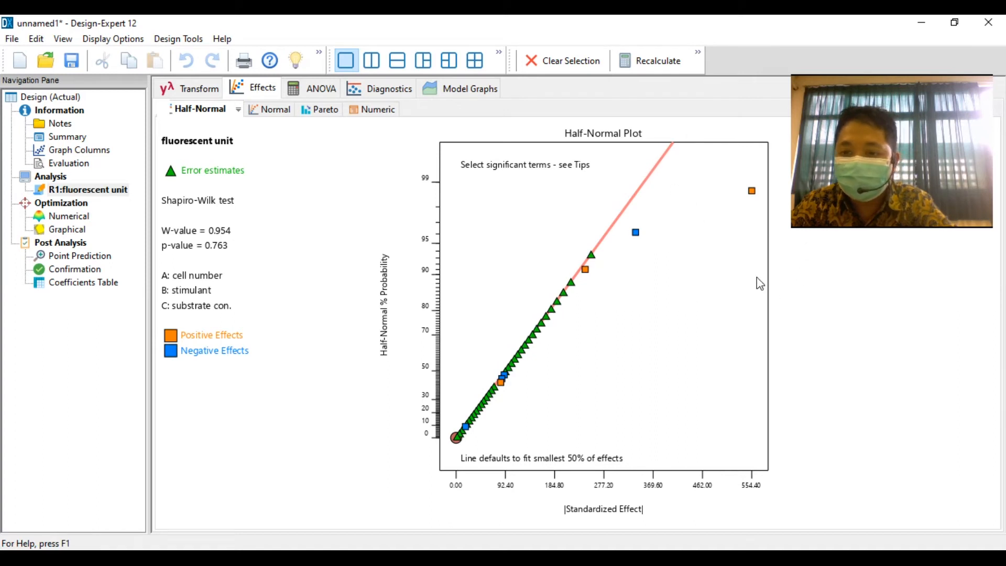
{"action": "left_click", "coordinate": [753, 191]}
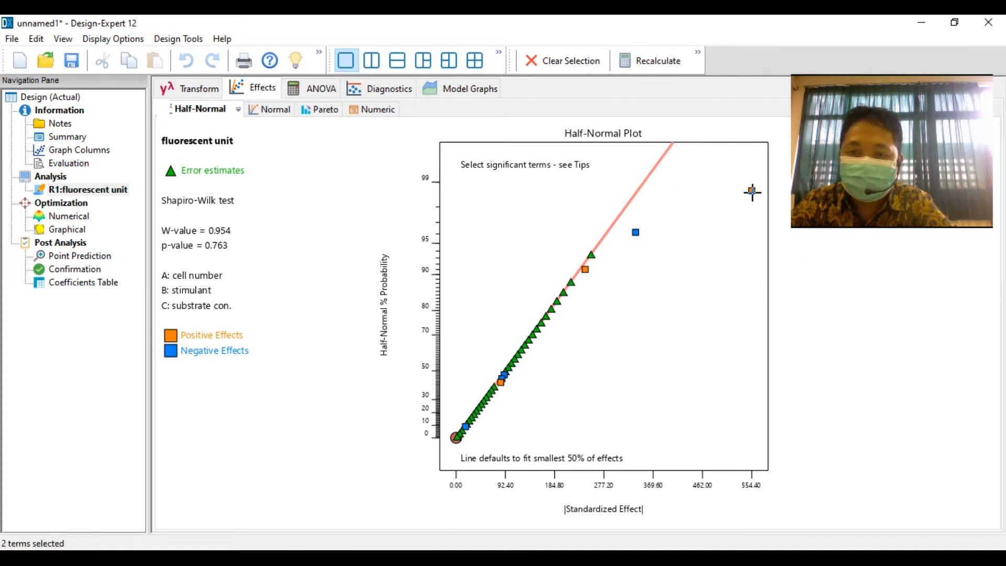
{"action": "left_click", "coordinate": [637, 233]}
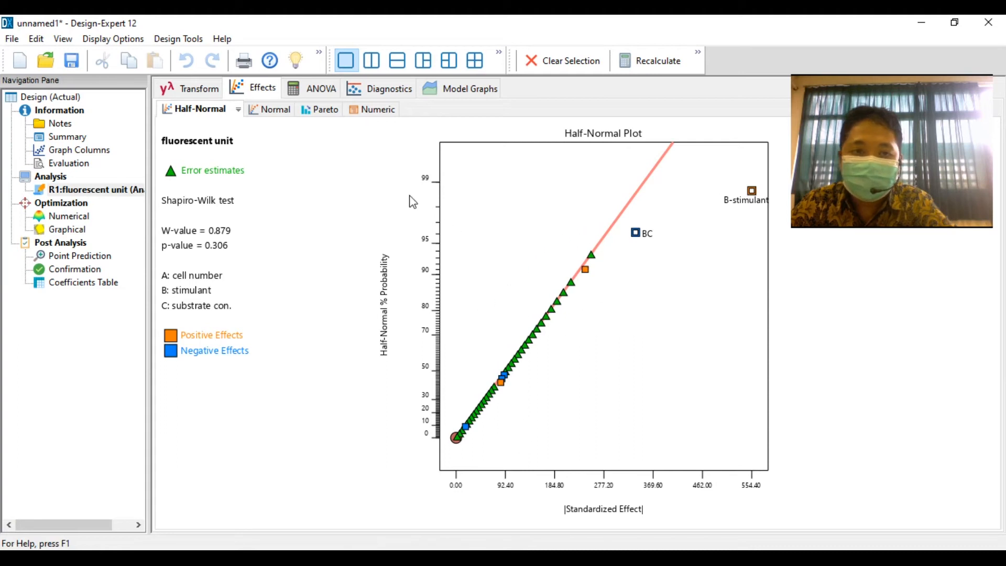
Compare the selected effects on the Pareto chart and the half-normal plot, including the t-value and Bonferroni limits.
{"action": "left_click", "coordinate": [320, 110]}
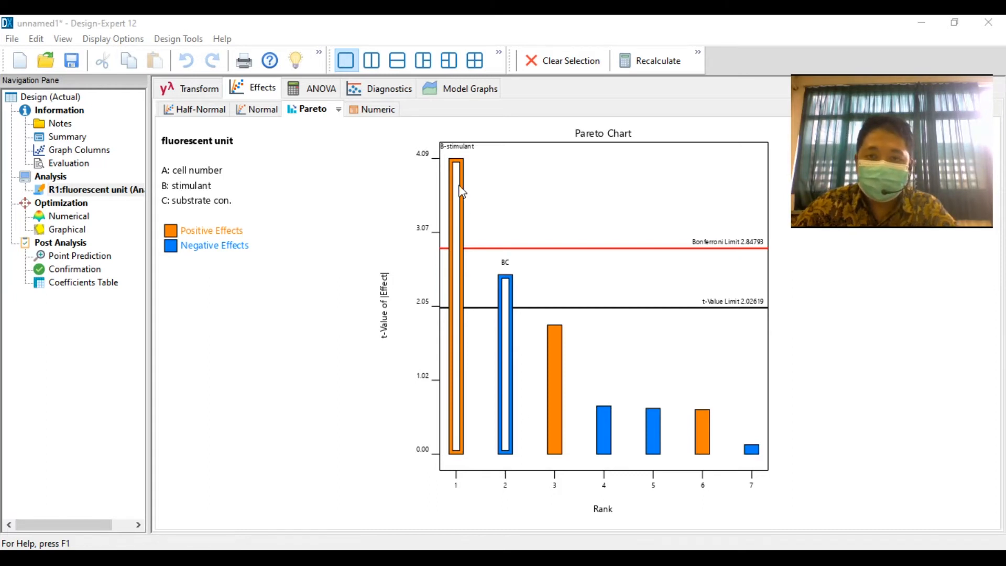
{"action": "left_click", "coordinate": [195, 111]}
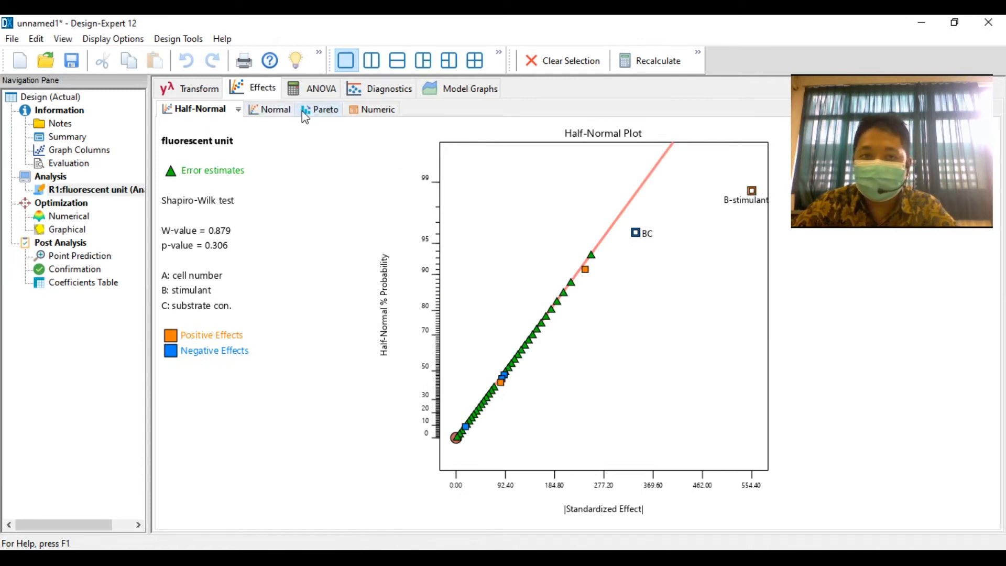
{"action": "left_click", "coordinate": [330, 110]}
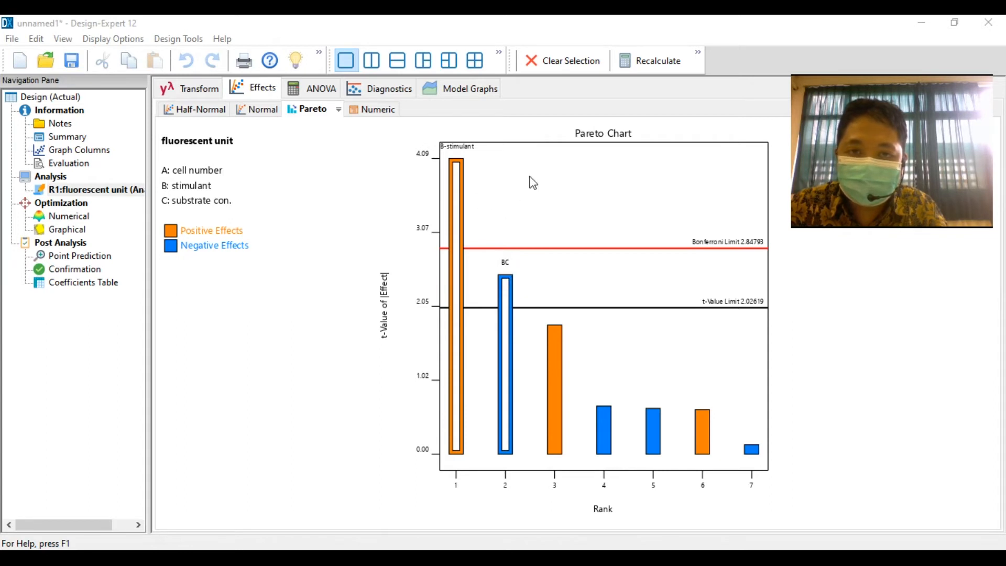
Correct the model hierarchy automatically for the ANOVA and review the updated effects on the half-normal plot and Pareto chart.
{"action": "left_click", "coordinate": [322, 95]}
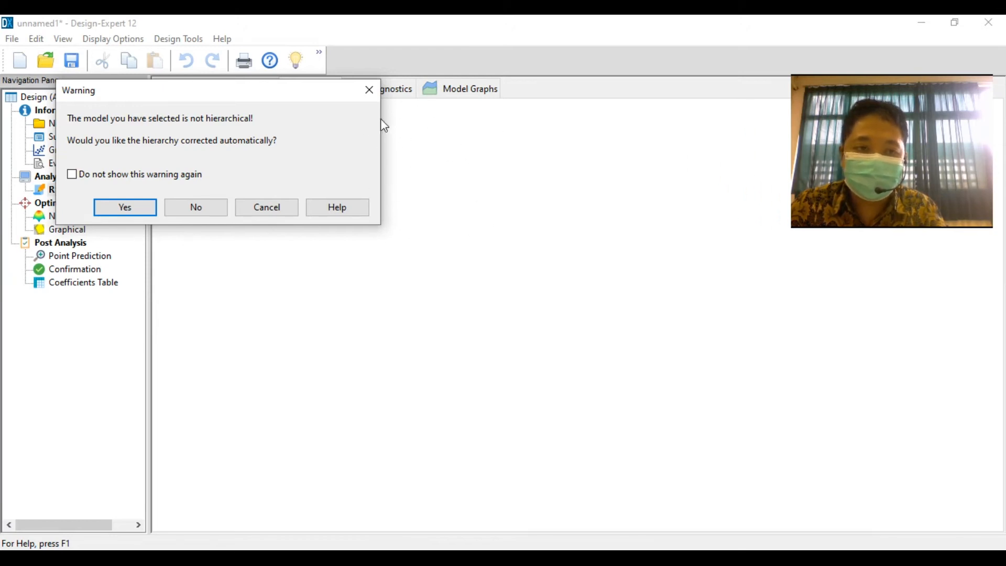
{"action": "left_click", "coordinate": [151, 209]}
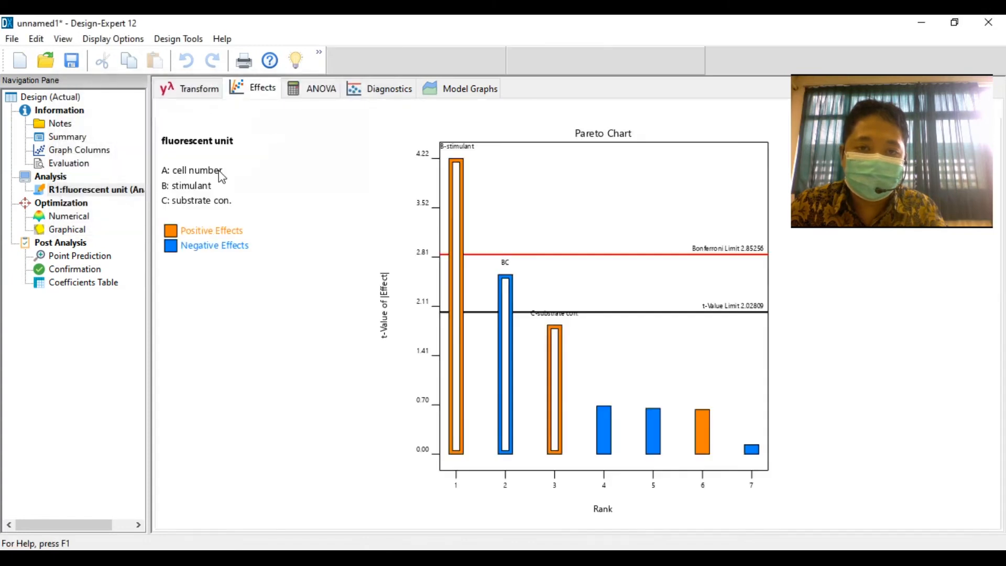
{"action": "left_click", "coordinate": [203, 110]}
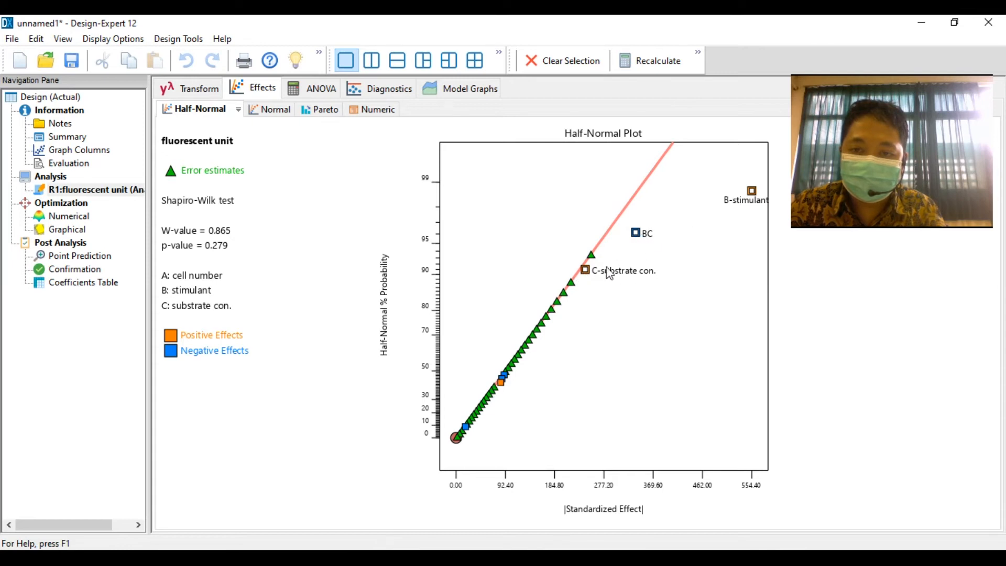
{"action": "left_click", "coordinate": [322, 111]}
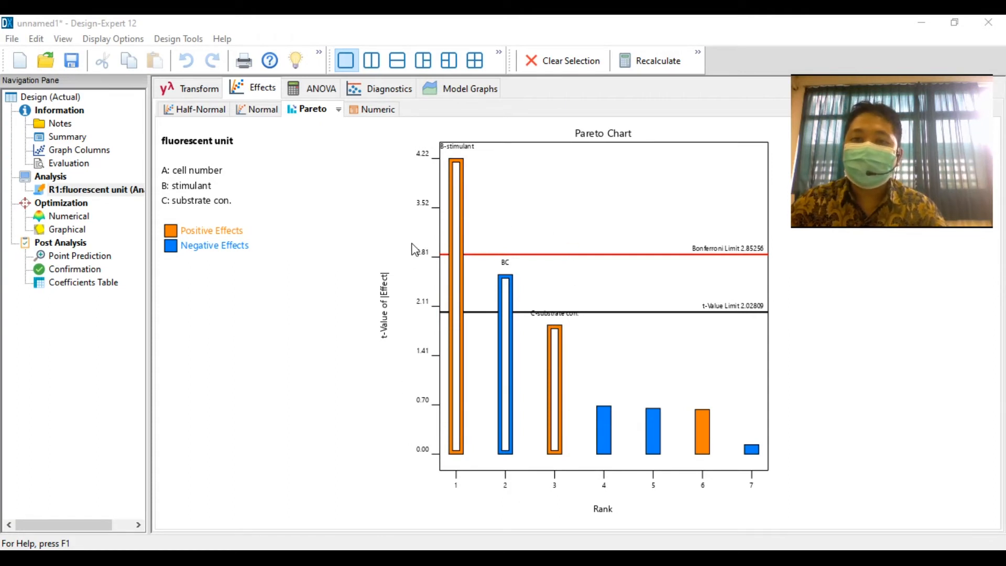
Review the ANOVA table, fit statistics and coded-factor equation of the fluorescent unit model.
{"action": "left_click", "coordinate": [321, 90]}
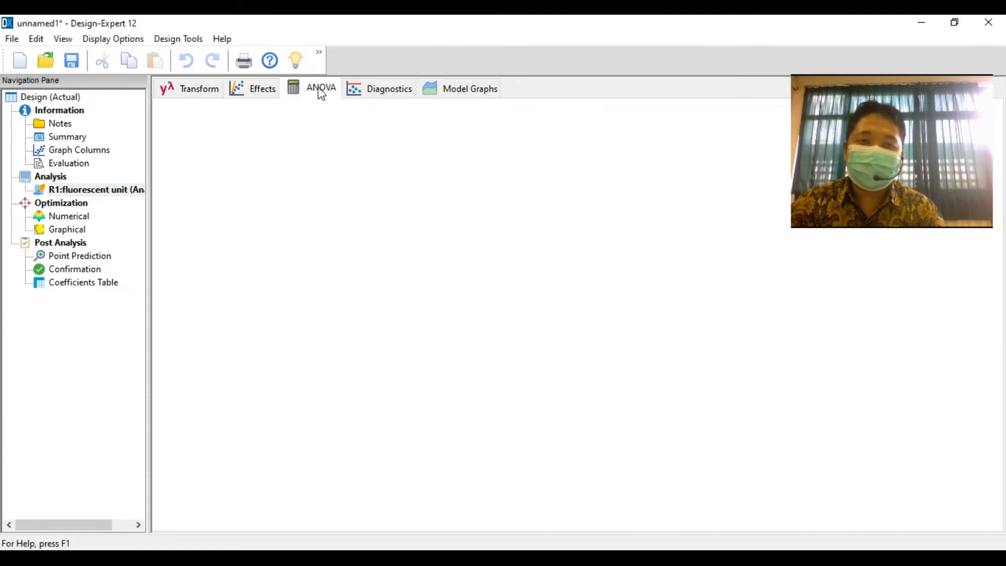
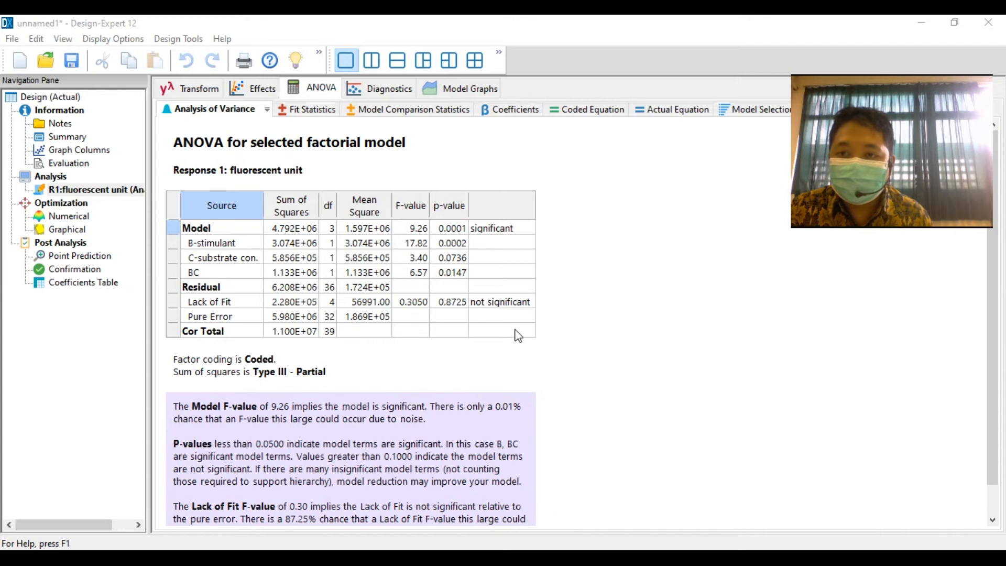
{"action": "left_click", "coordinate": [317, 117]}
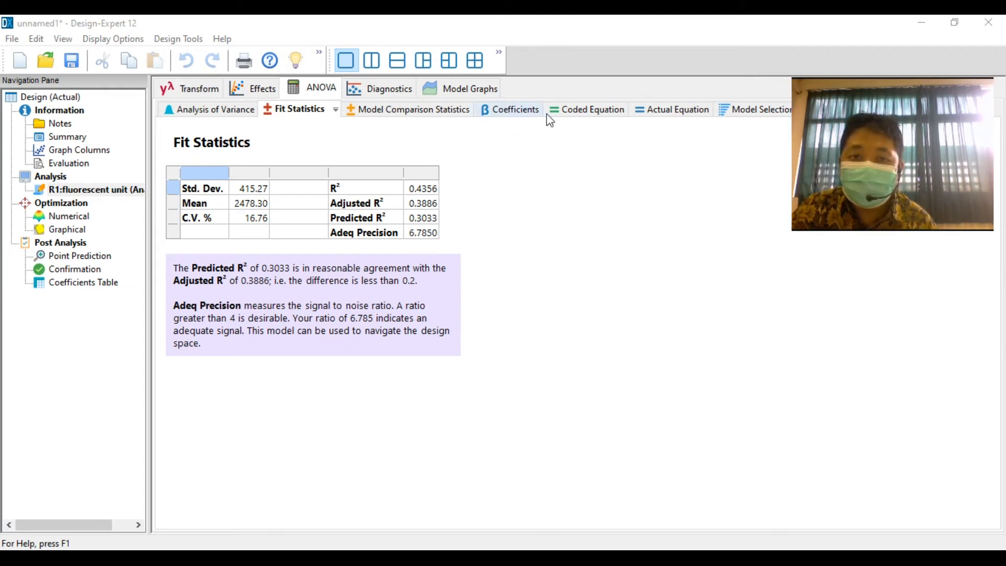
{"action": "left_click", "coordinate": [600, 111]}
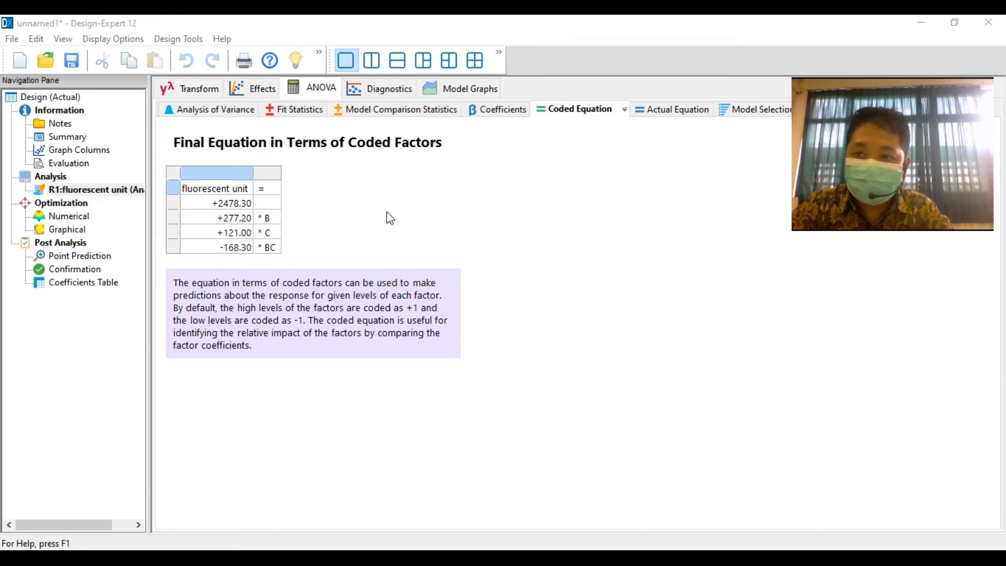
Examine the diagnostics in a single pane: normal plot of residuals, residuals versus predicted and run, and the Box-Cox plot.
{"action": "left_click", "coordinate": [378, 90]}
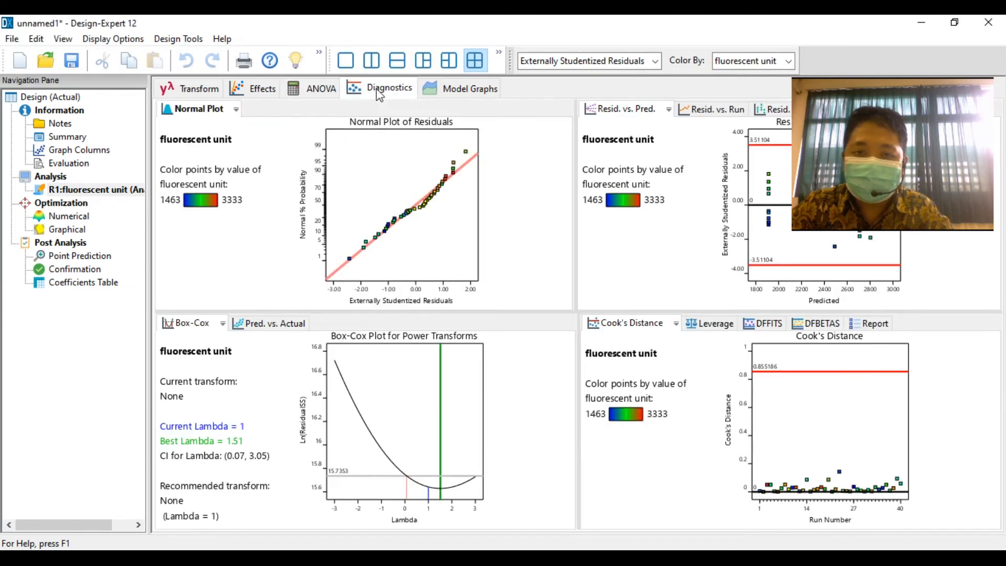
{"action": "left_click", "coordinate": [345, 64]}
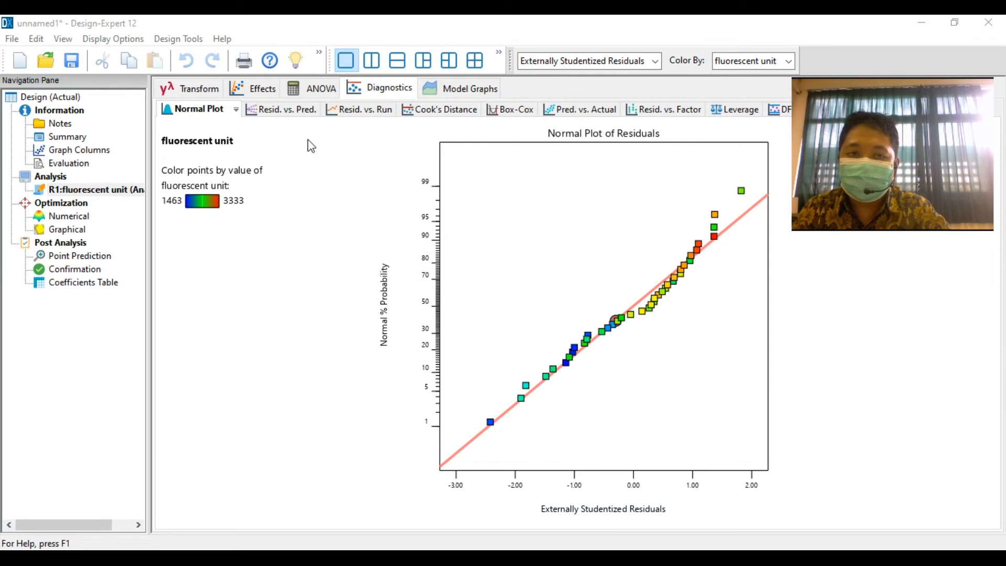
{"action": "left_click", "coordinate": [293, 112]}
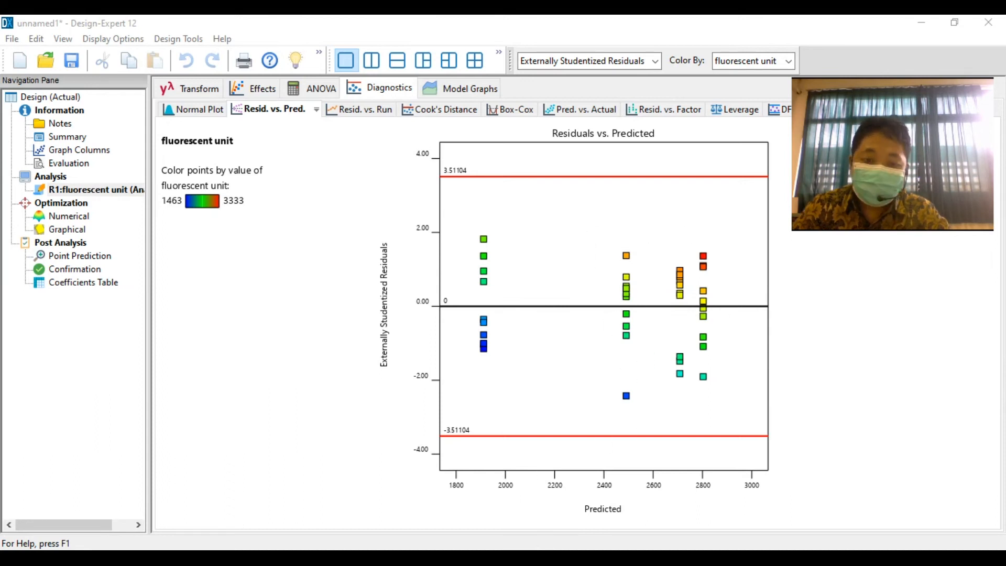
{"action": "left_click", "coordinate": [363, 117]}
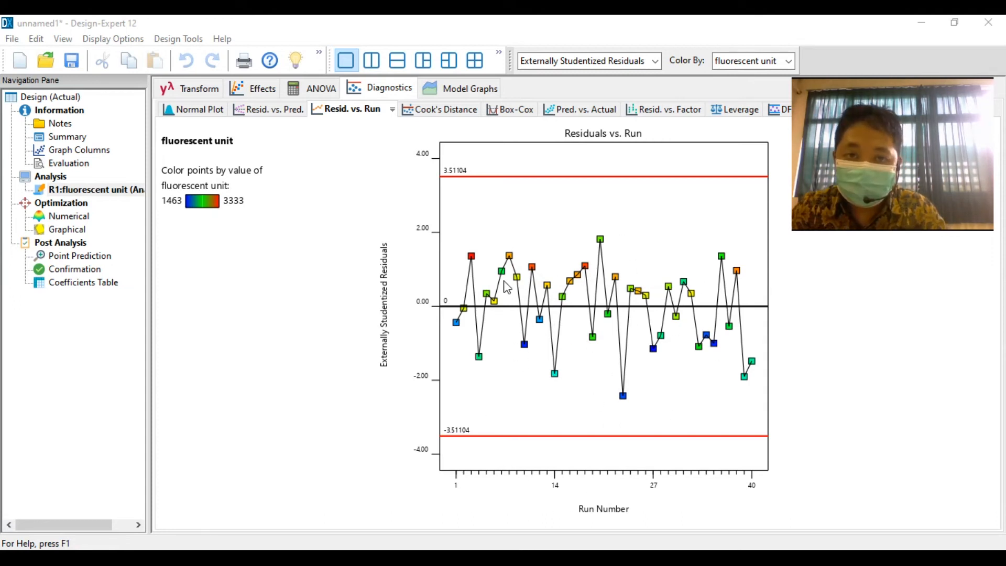
{"action": "left_click", "coordinate": [512, 117]}
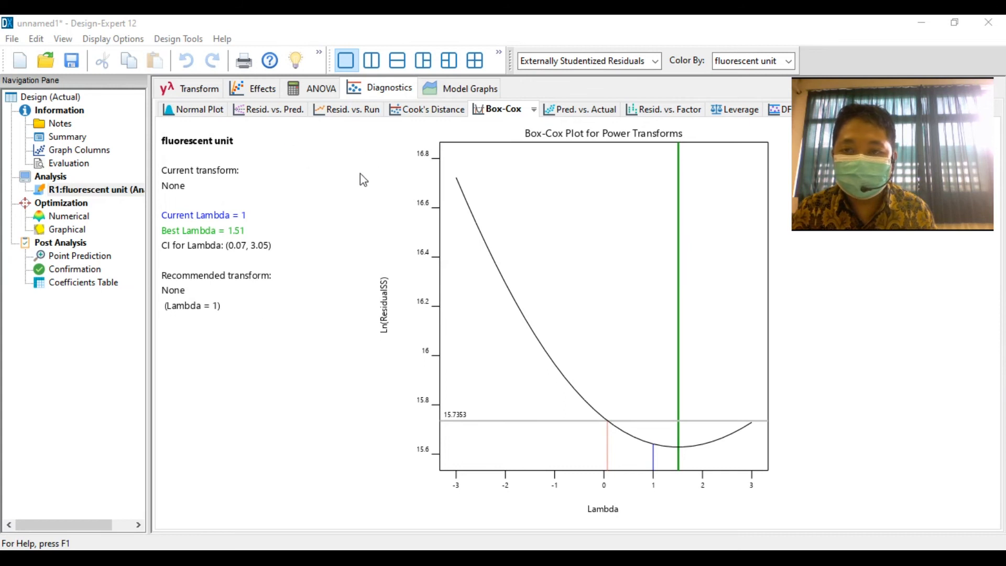
Display the BC interaction graph and vary the cell number level, ending at 7150.
{"action": "left_click", "coordinate": [457, 92]}
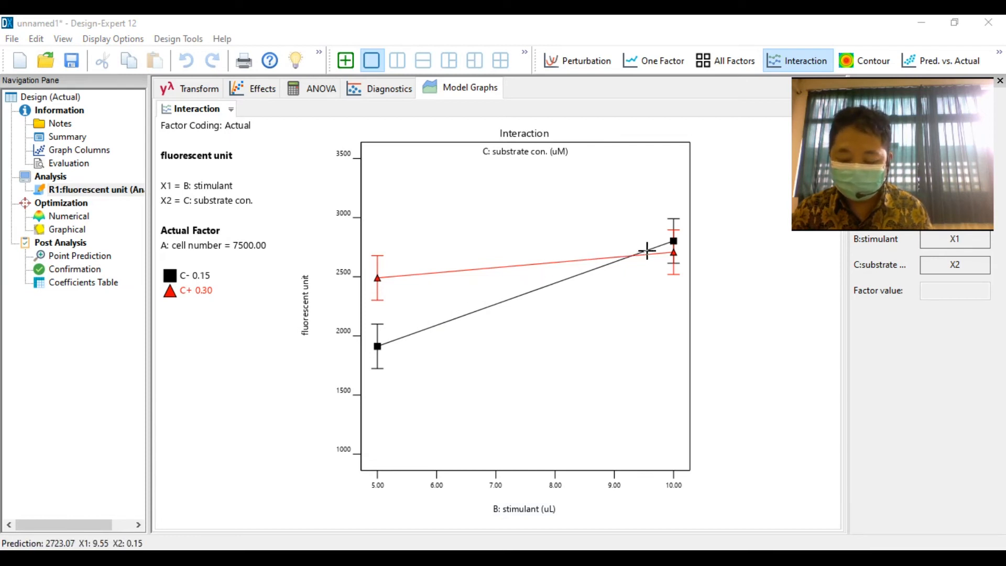
{"action": "left_click_drag", "start_coordinate": [869, 115], "coordinate": [873, 407]}
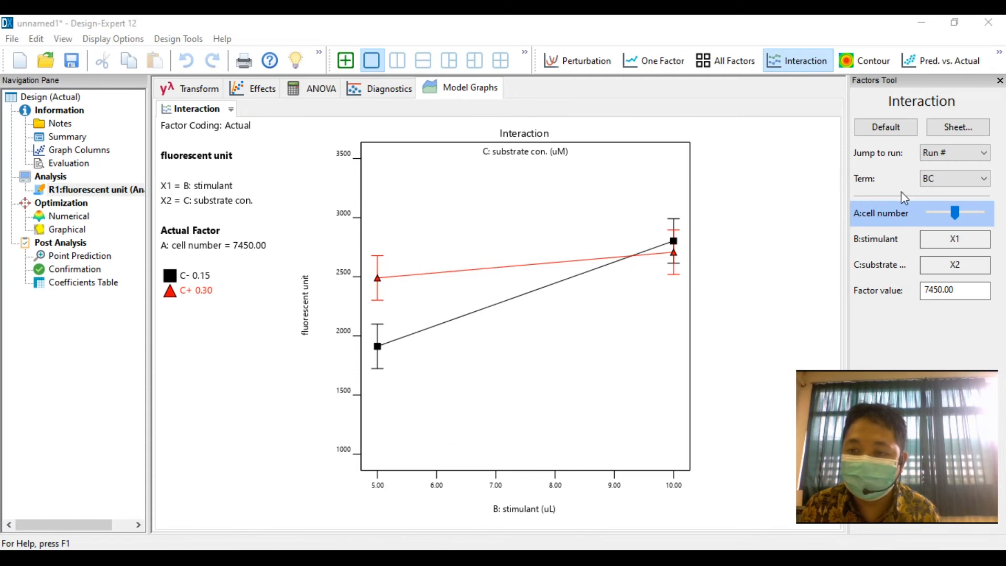
{"action": "mouse_move", "coordinate": [952, 215]}
{"action": "left_mouse_down"}
{"action": "mouse_move", "coordinate": [925, 217]}
{"action": "mouse_move", "coordinate": [993, 217]}
{"action": "mouse_move", "coordinate": [958, 214]}
{"action": "left_mouse_up"}
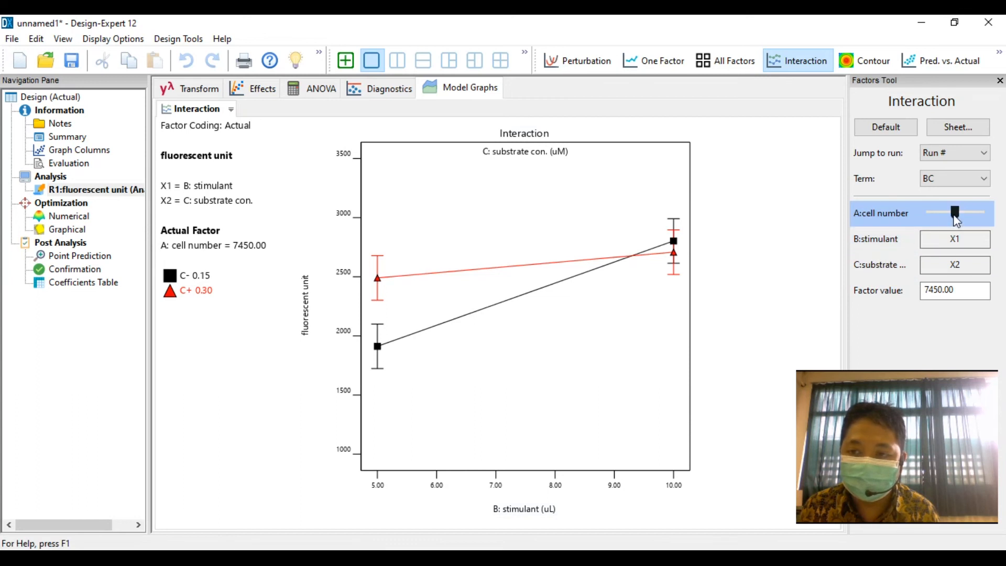
{"action": "left_click", "coordinate": [942, 214]}
{"action": "mouse_move", "coordinate": [940, 215]}
{"action": "left_mouse_down"}
{"action": "mouse_move", "coordinate": [963, 214]}
{"action": "mouse_move", "coordinate": [952, 214]}
{"action": "left_mouse_up"}
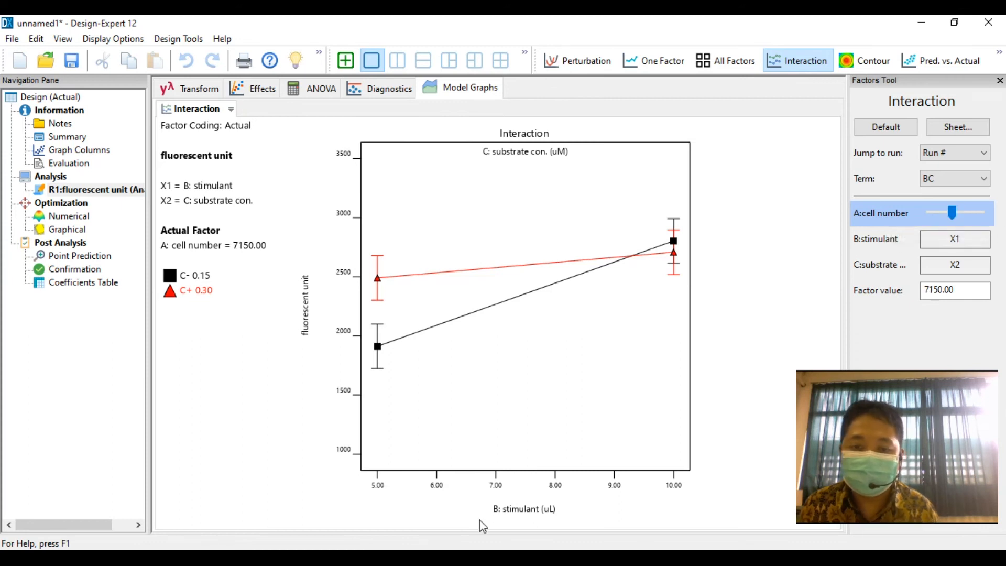
Show the pairwise comparisons for the interaction point at stimulant 10.00 and substrate concentration 0.15.
{"action": "left_click", "coordinate": [512, 557]}
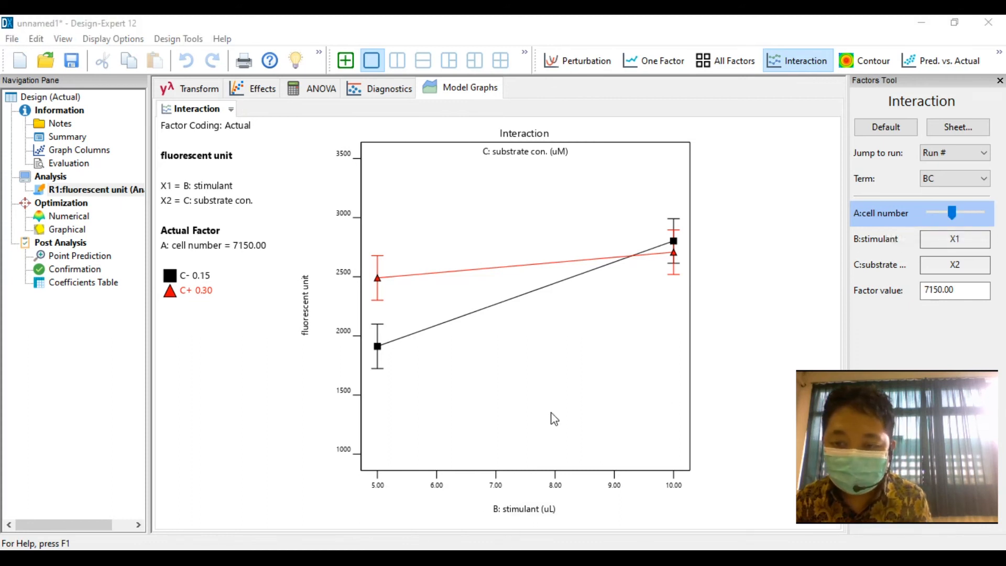
{"action": "mouse_move", "coordinate": [674, 241]}
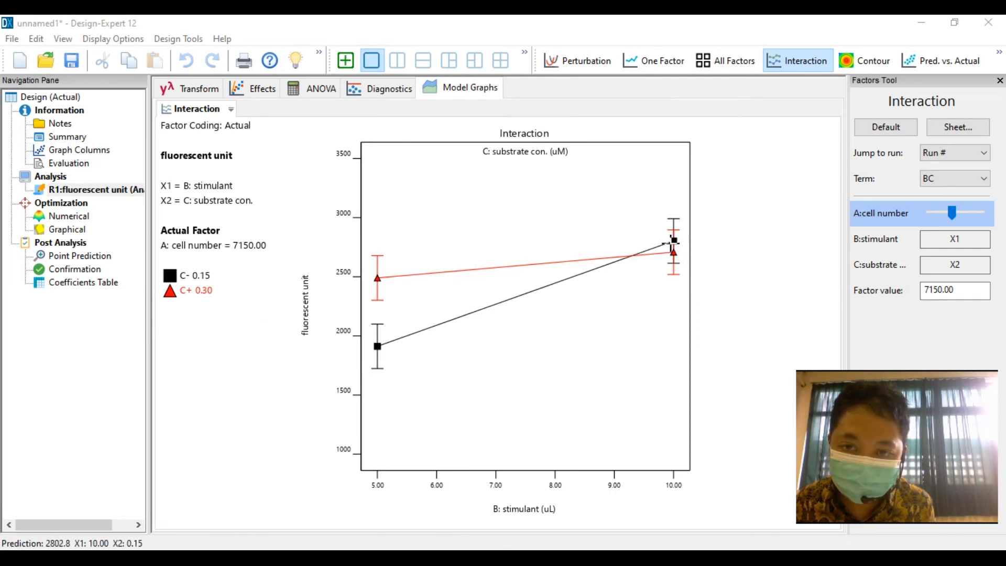
{"action": "left_click", "coordinate": [674, 241]}
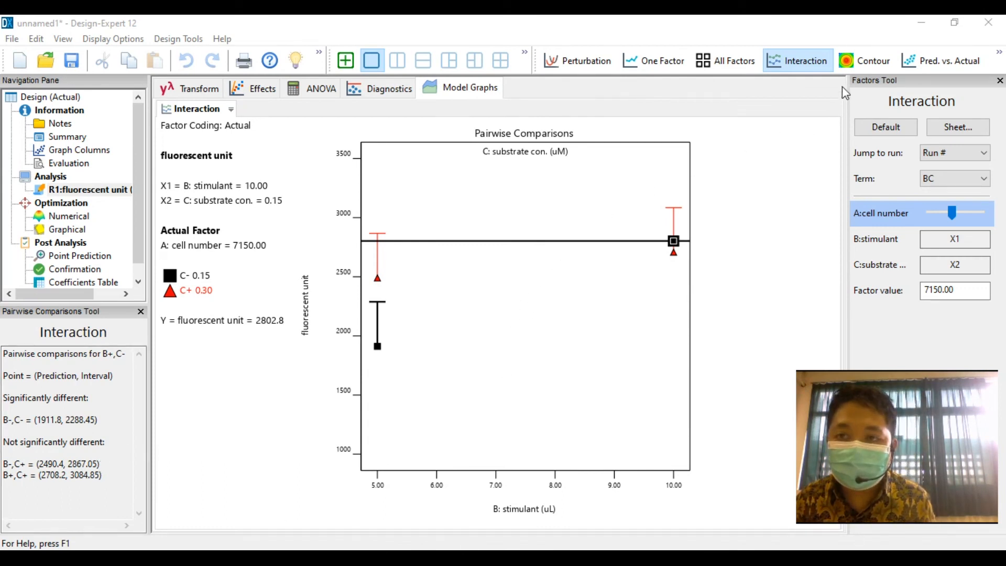
Show the contour plot at cell number 10000 and flag the prediction at stimulant 10.00, substrate concentration 0.15.
{"action": "left_click", "coordinate": [866, 65]}
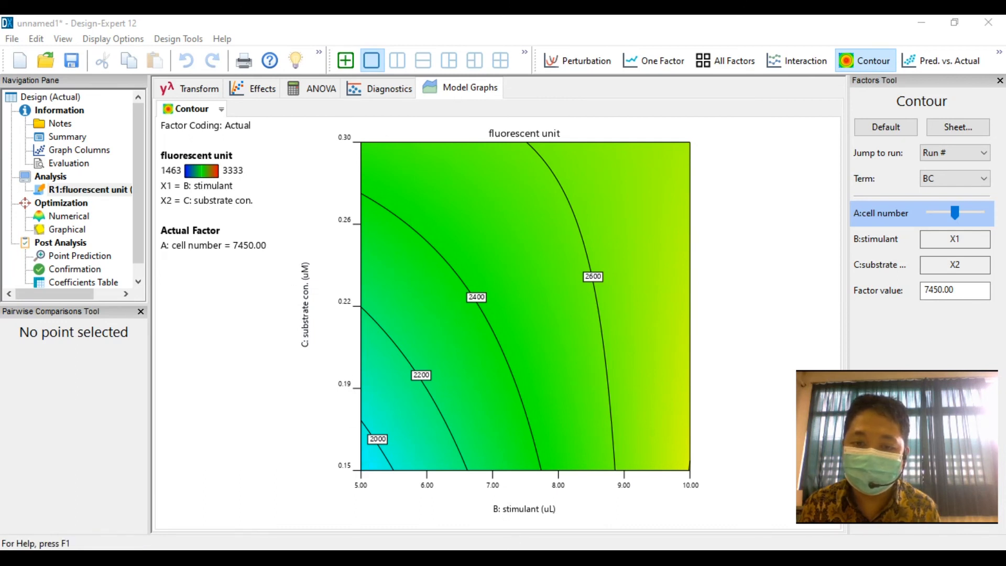
{"action": "left_click_drag", "start_coordinate": [956, 213], "coordinate": [981, 213]}
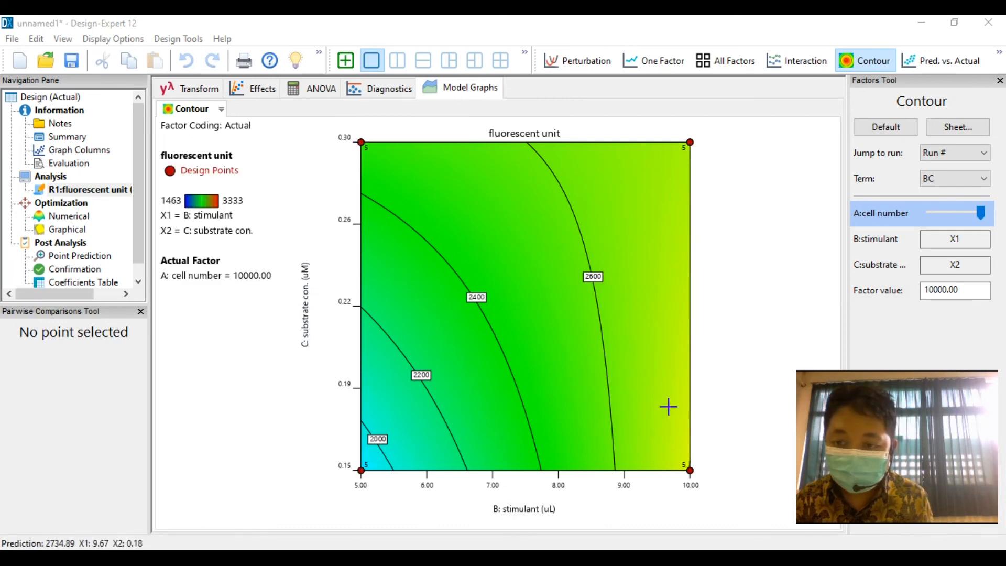
{"action": "left_click", "coordinate": [690, 471]}
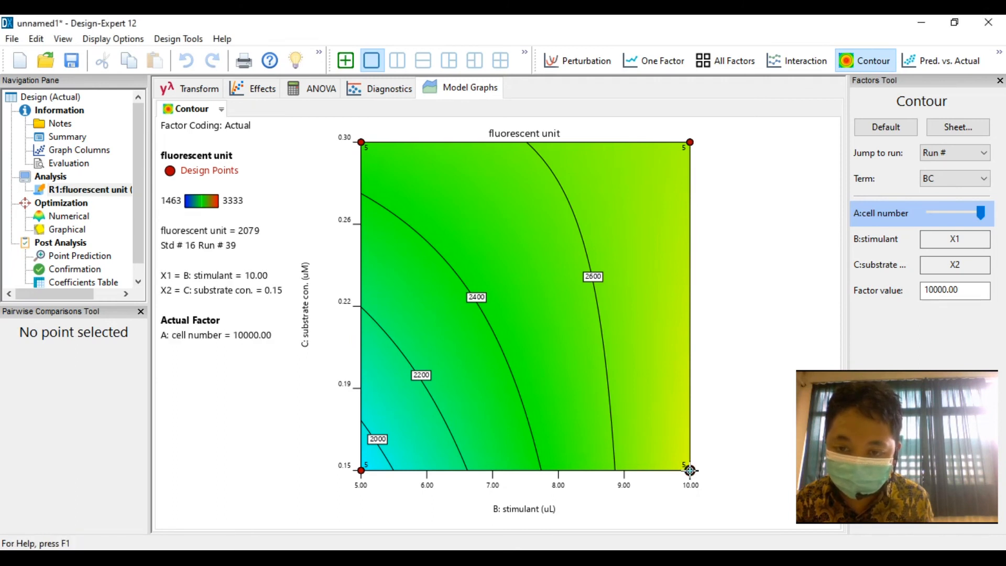
{"action": "right_click", "coordinate": [690, 471]}
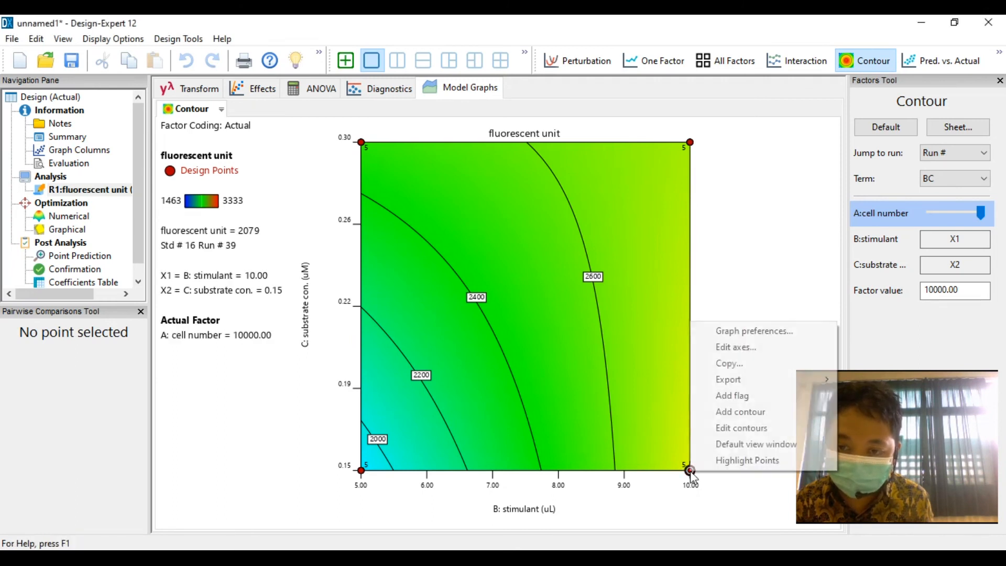
{"action": "left_click", "coordinate": [745, 398]}
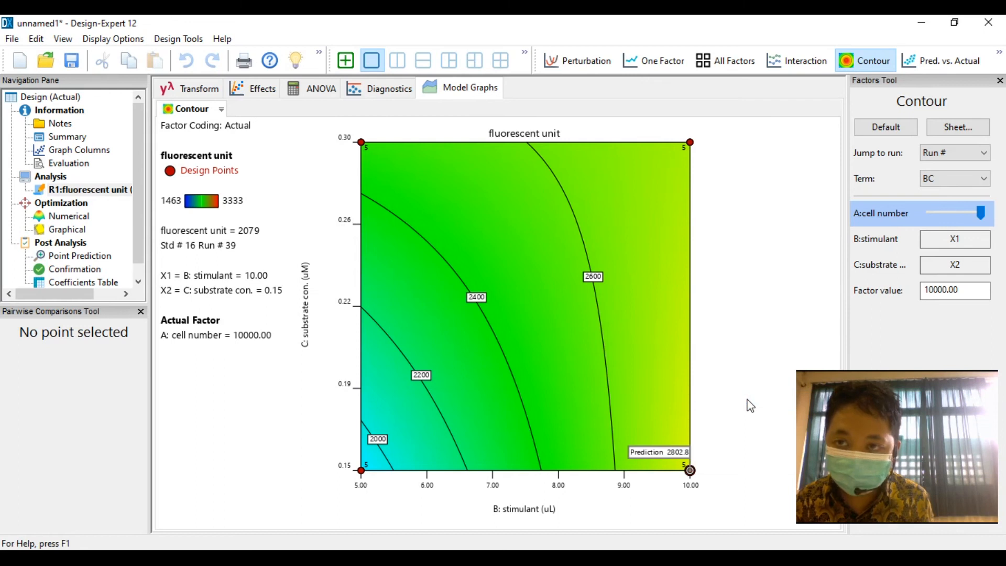
Display the stimulant and substrate concentration effects as a 3D surface and rotate it to examine the flagged corner.
{"action": "left_click", "coordinate": [999, 65]}
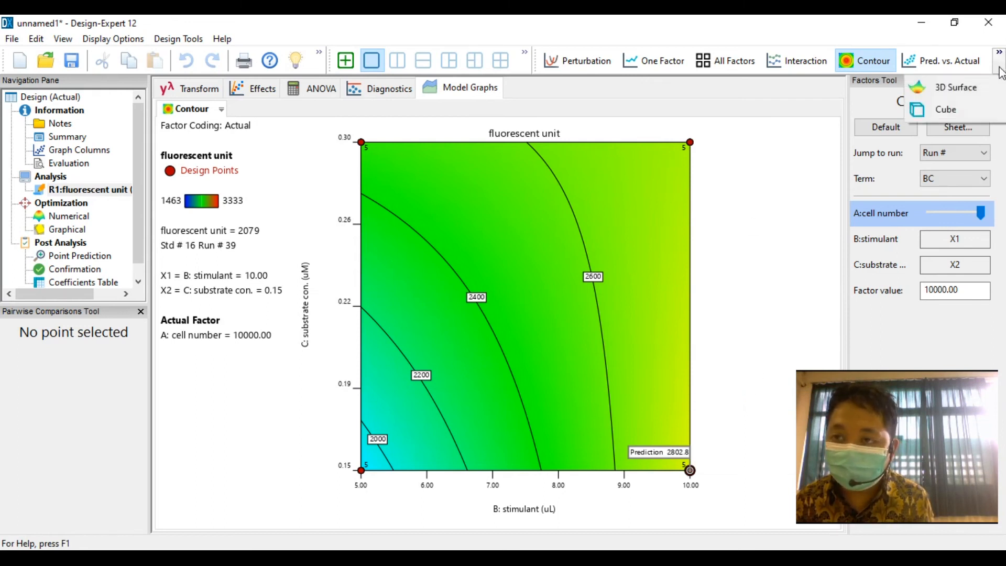
{"action": "left_click", "coordinate": [967, 90]}
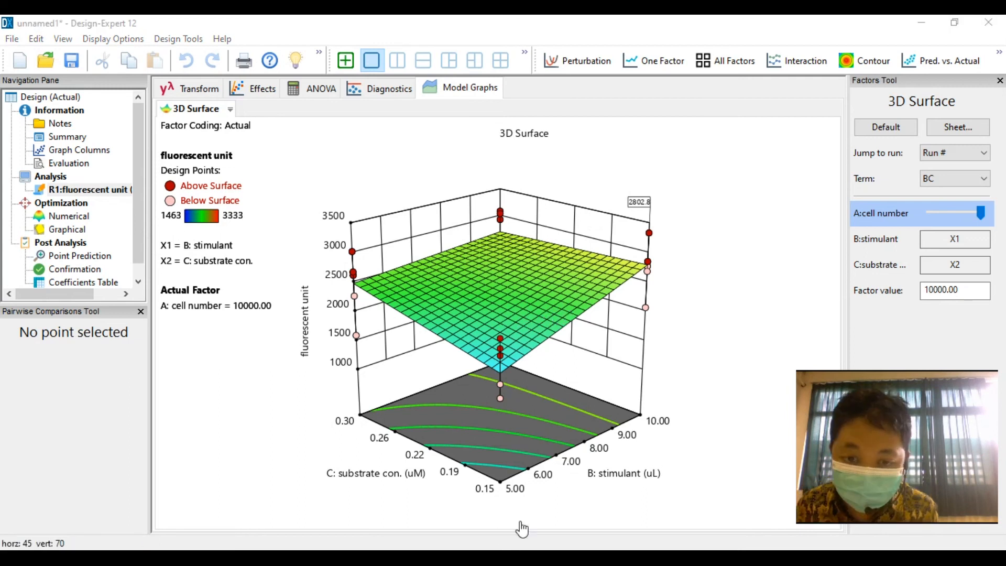
{"action": "mouse_move", "coordinate": [588, 305]}
{"action": "left_mouse_down"}
{"action": "mouse_move", "coordinate": [564, 323]}
{"action": "mouse_move", "coordinate": [522, 317]}
{"action": "mouse_move", "coordinate": [535, 282]}
{"action": "mouse_move", "coordinate": [547, 310]}
{"action": "mouse_move", "coordinate": [568, 313]}
{"action": "mouse_move", "coordinate": [575, 293]}
{"action": "mouse_move", "coordinate": [581, 305]}
{"action": "left_mouse_up"}
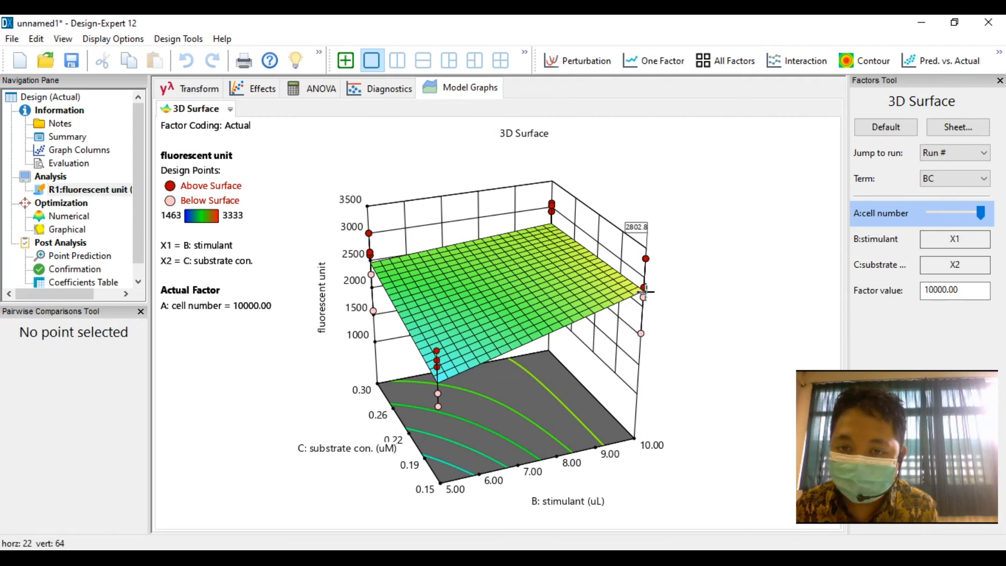
{"action": "left_click", "coordinate": [501, 557]}
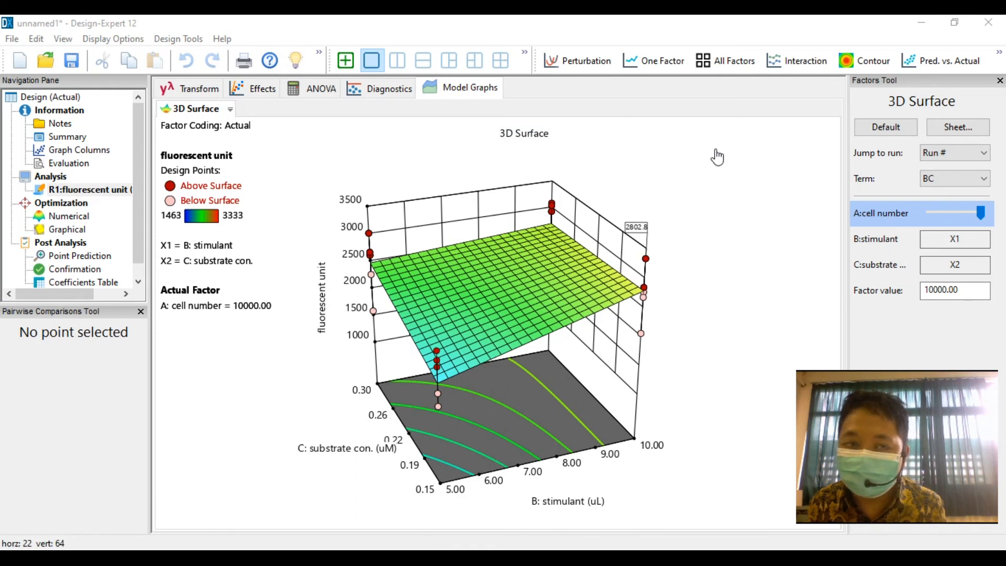
In the numerical optimization criteria, set the fluorescent unit goal to maximize with a lower limit of 2000.
{"action": "left_click", "coordinate": [86, 217]}
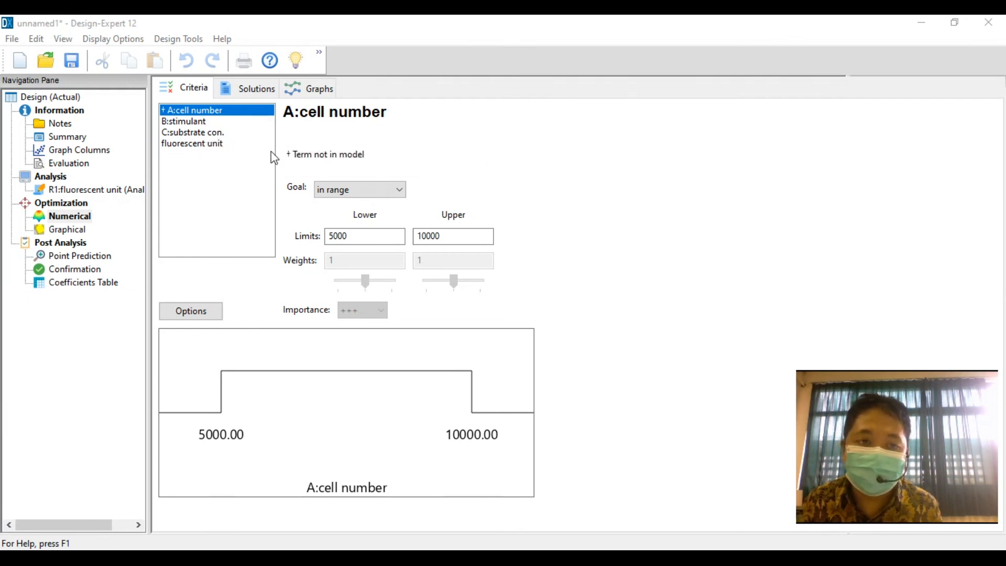
{"action": "left_click", "coordinate": [209, 145]}
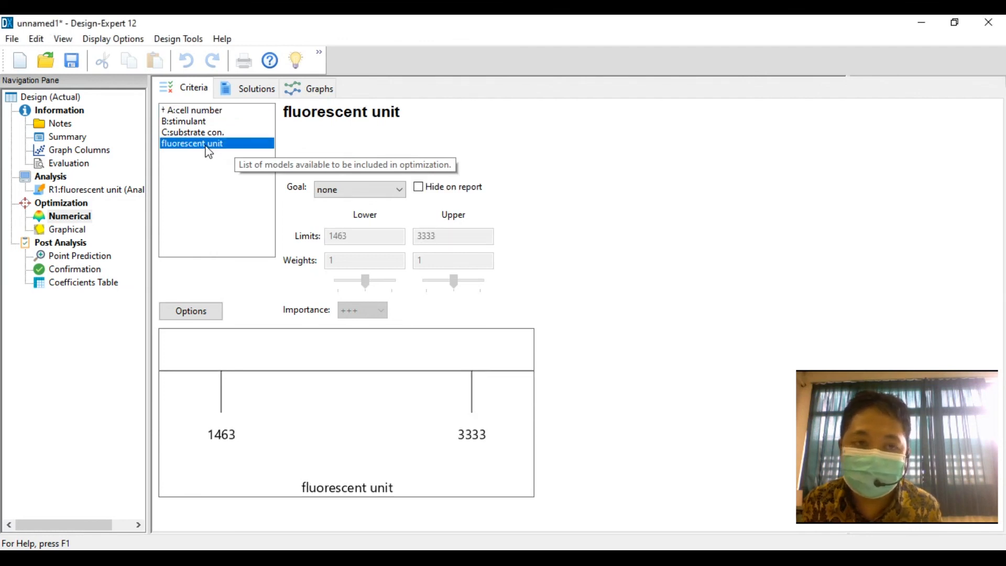
{"action": "left_click", "coordinate": [400, 190]}
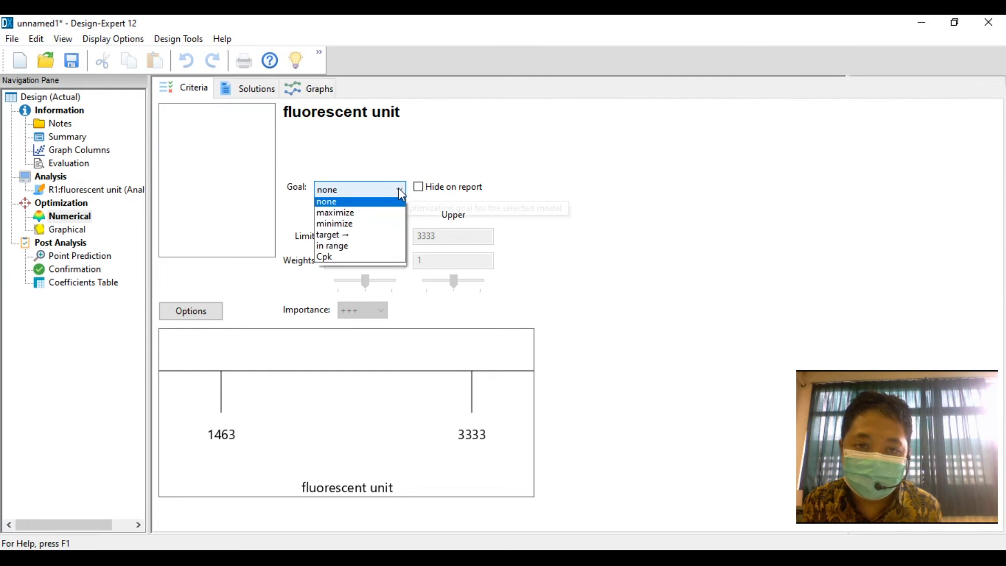
{"action": "left_click", "coordinate": [349, 217]}
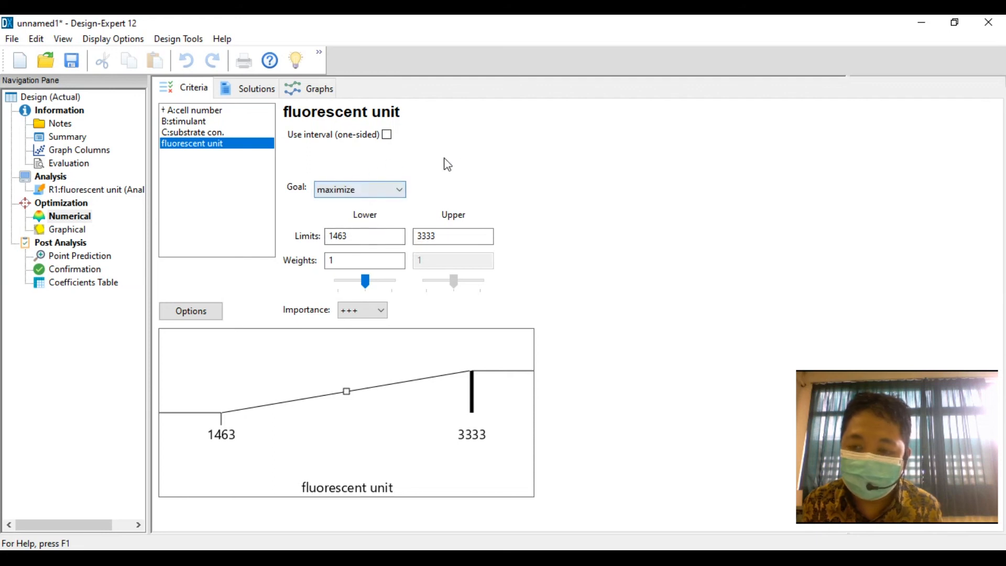
{"action": "double_click", "coordinate": [370, 236]}
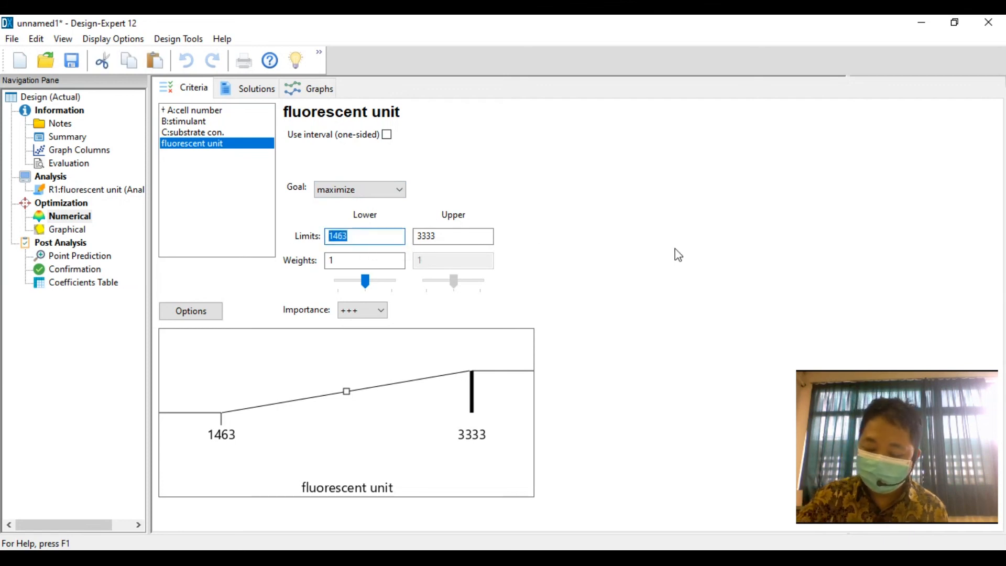
{"action": "type", "text": "2000"}
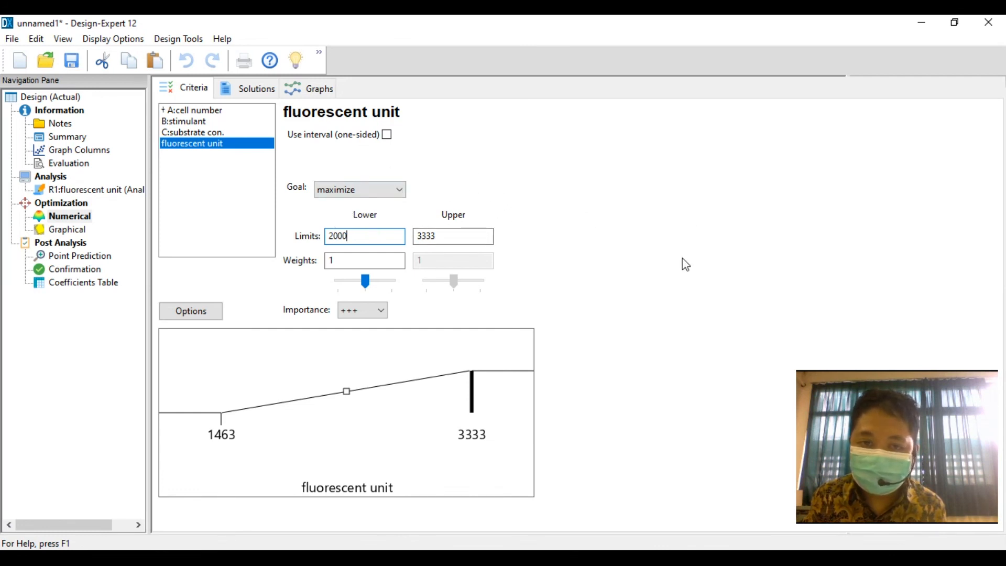
Apply the fluorescent unit limits and generate the numerical optimization solutions as ramps.
{"action": "left_click", "coordinate": [444, 235]}
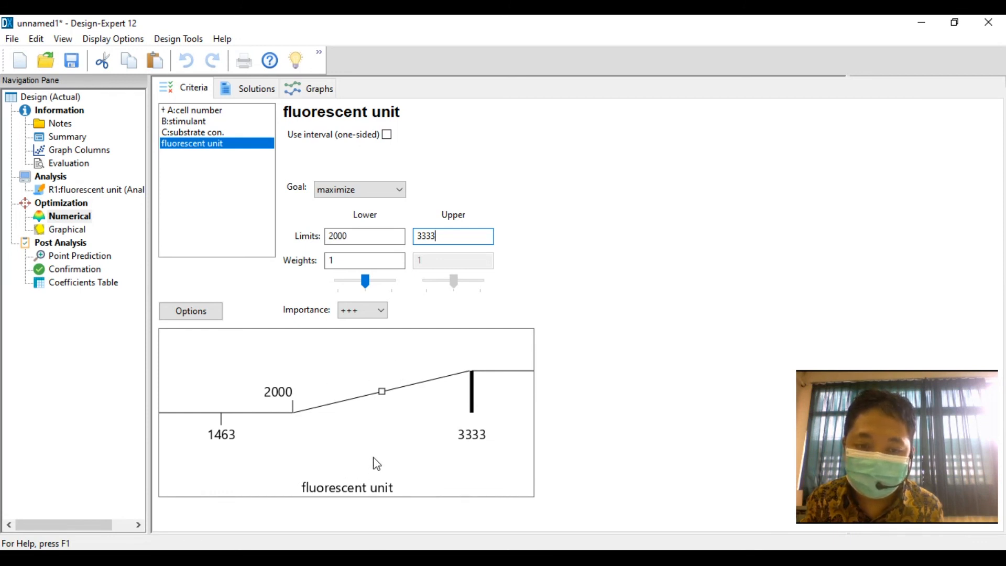
{"action": "left_click", "coordinate": [516, 557]}
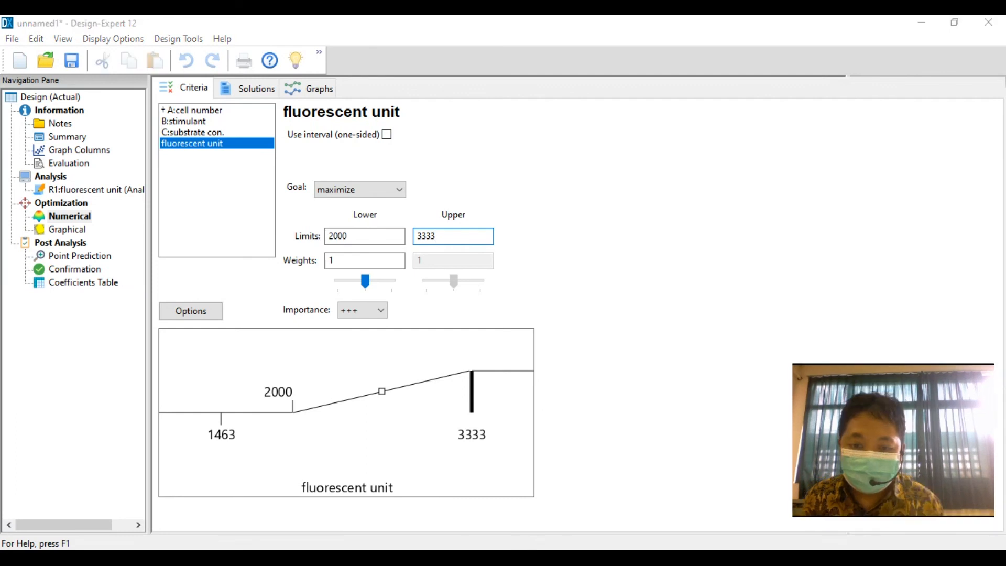
{"action": "left_click", "coordinate": [259, 94]}
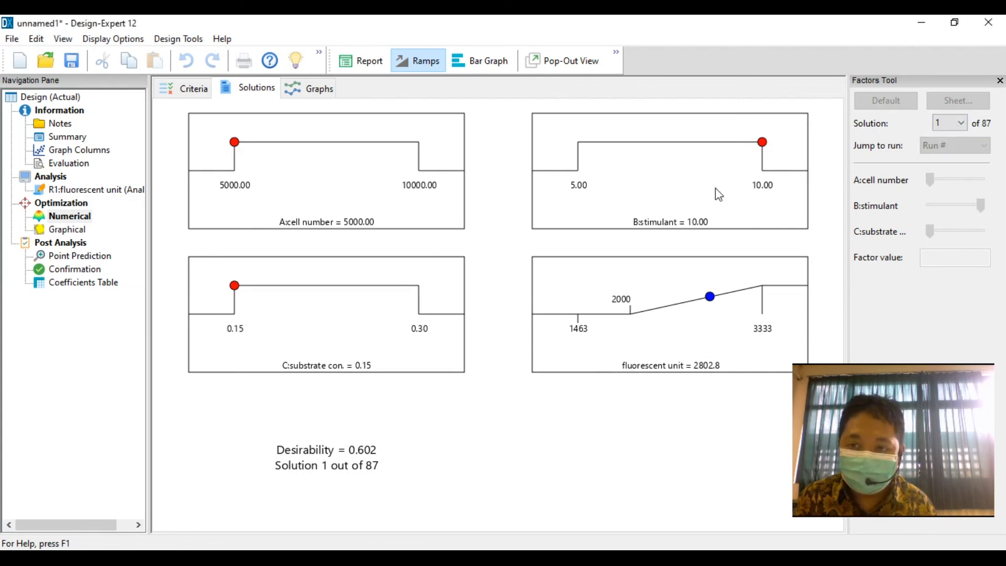
{"action": "left_click", "coordinate": [965, 124]}
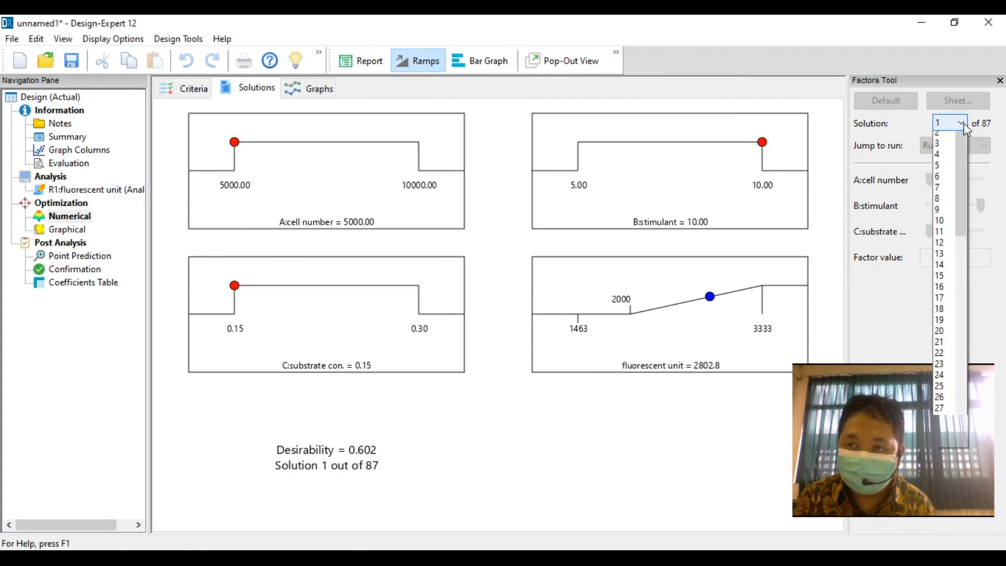
{"action": "left_click", "coordinate": [965, 124]}
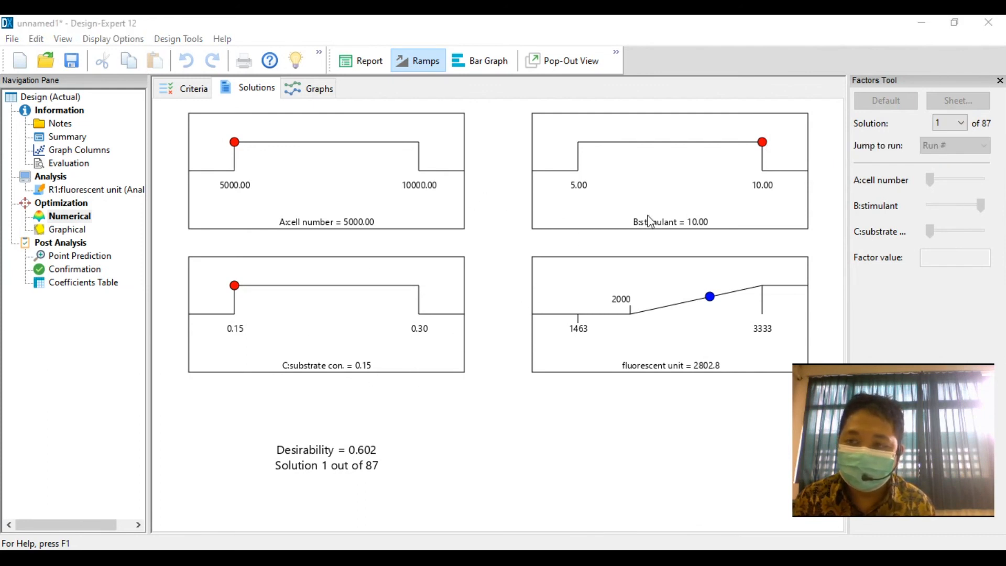
View the ramps of optimization solutions 2, 4 and 8 to compare their factor settings and desirability.
{"action": "left_click", "coordinate": [958, 121]}
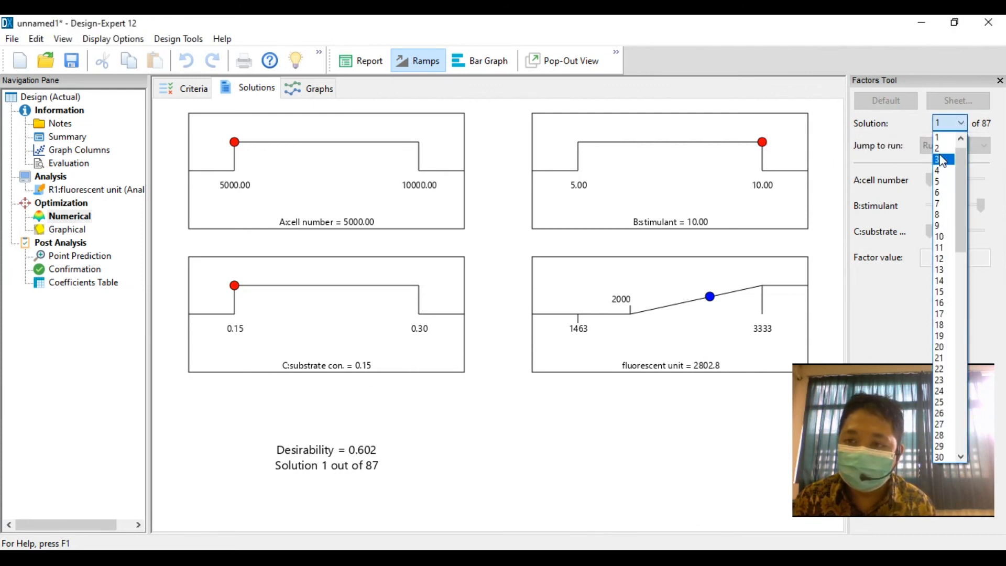
{"action": "left_click", "coordinate": [944, 149]}
{"action": "left_click", "coordinate": [956, 125]}
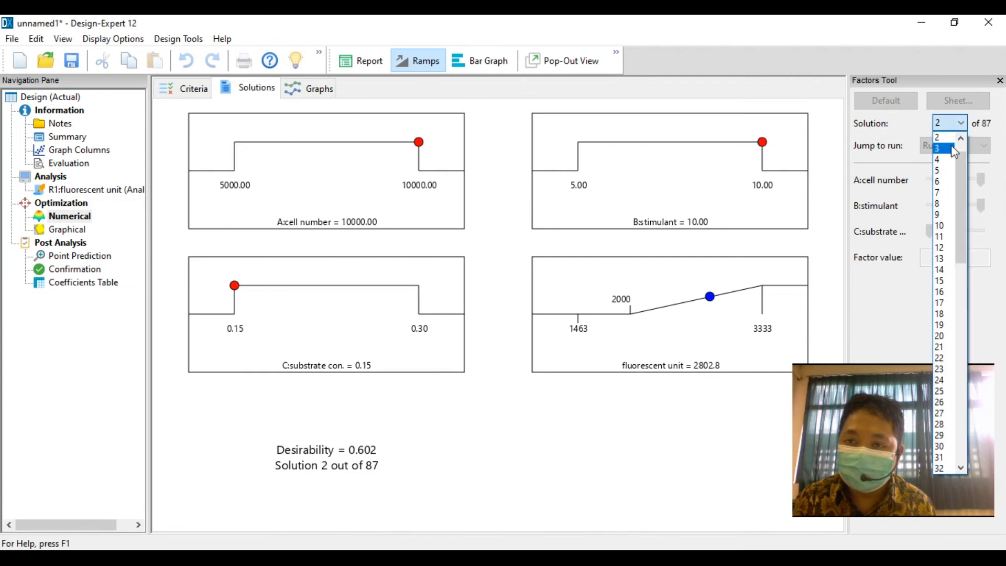
{"action": "left_click", "coordinate": [942, 163]}
{"action": "left_click", "coordinate": [954, 124]}
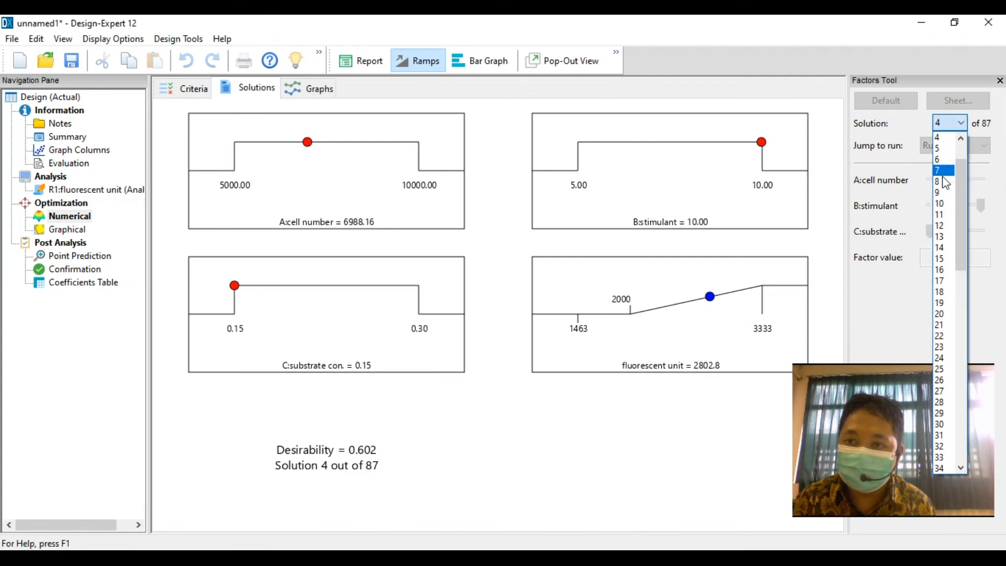
{"action": "left_click", "coordinate": [942, 182]}
{"action": "left_click", "coordinate": [964, 124]}
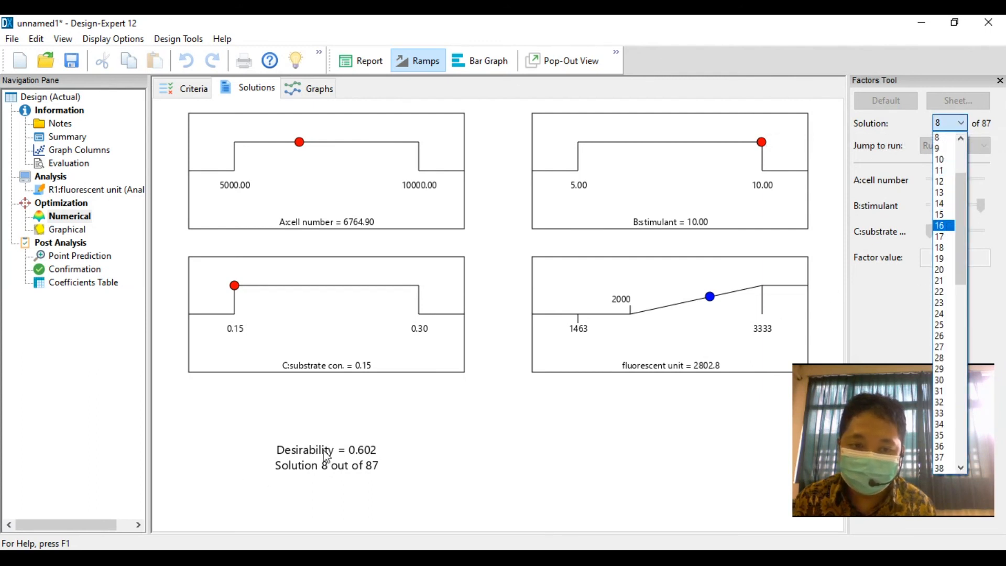
{"action": "left_click", "coordinate": [326, 435]}
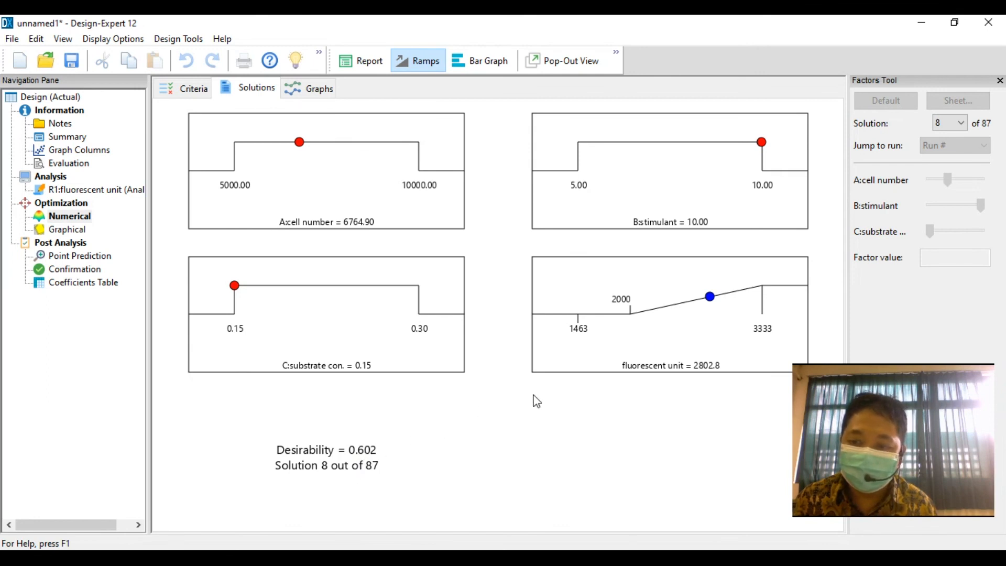
View the ramps of optimization solutions 18, 39 and 43 to compare their factor settings and desirability.
{"action": "left_click", "coordinate": [962, 123]}
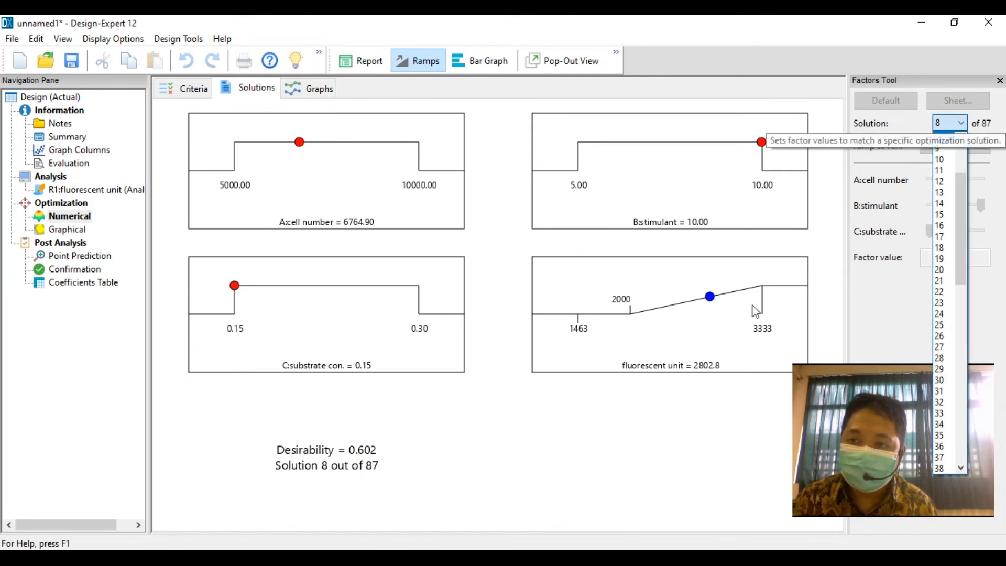
{"action": "left_click", "coordinate": [947, 249]}
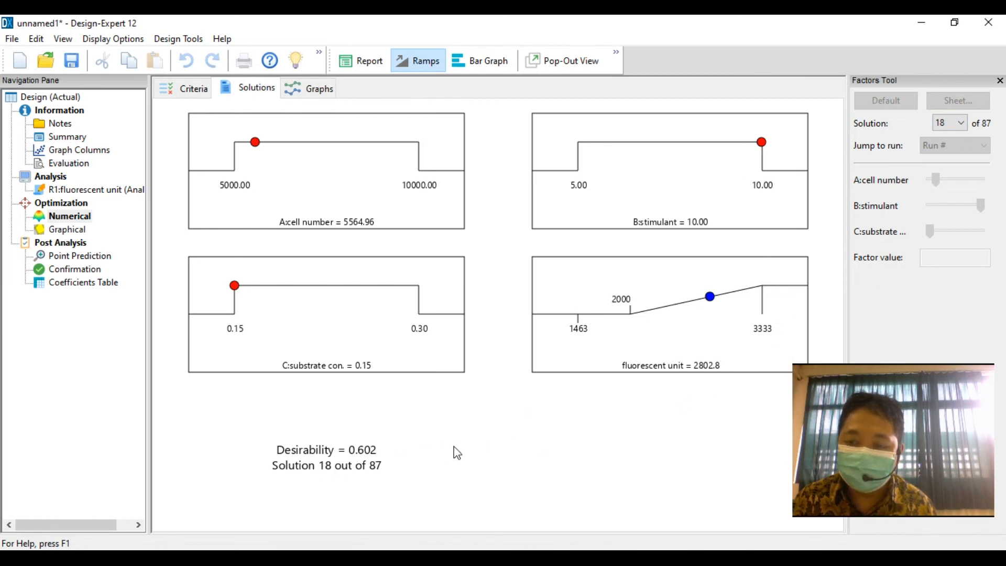
{"action": "left_click", "coordinate": [962, 126]}
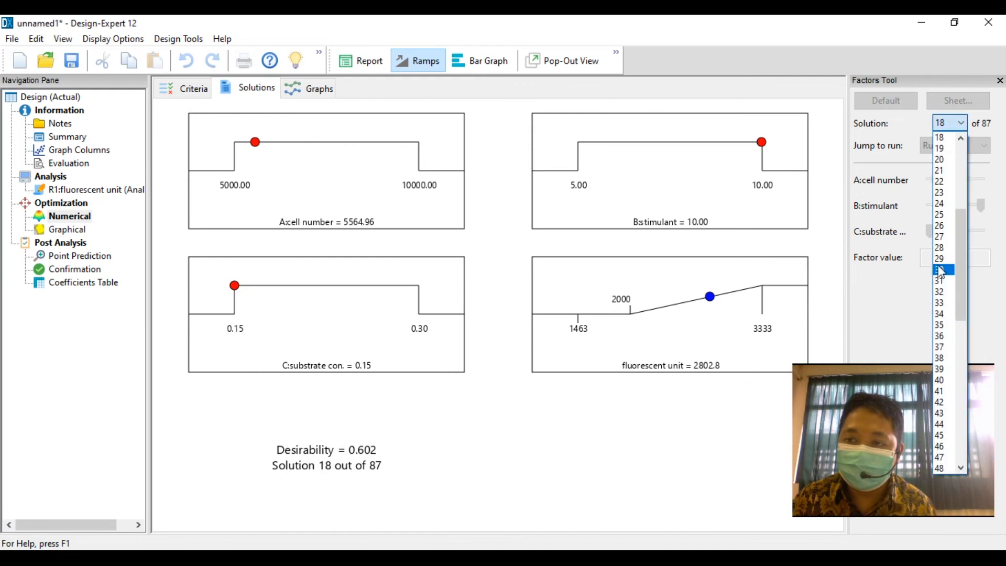
{"action": "left_click", "coordinate": [951, 261]}
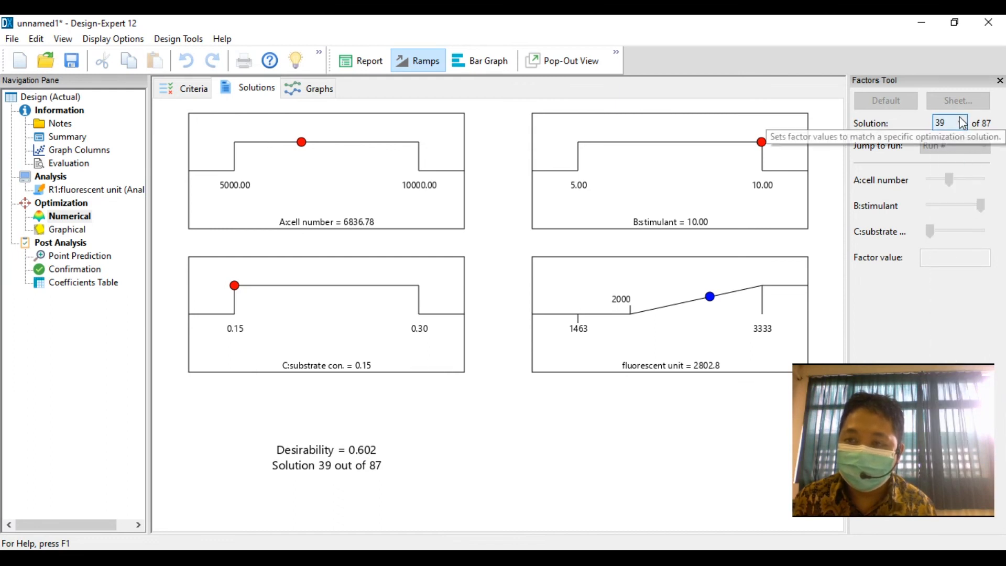
{"action": "left_click", "coordinate": [964, 123]}
{"action": "left_click", "coordinate": [962, 142]}
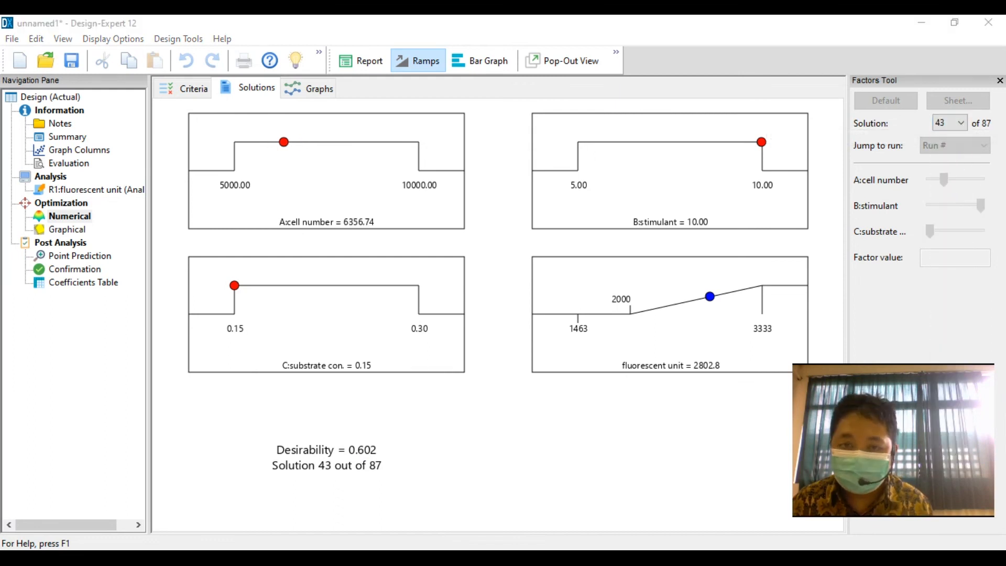
Return the ramps view to optimization solution 1.
{"action": "left_click", "coordinate": [951, 123]}
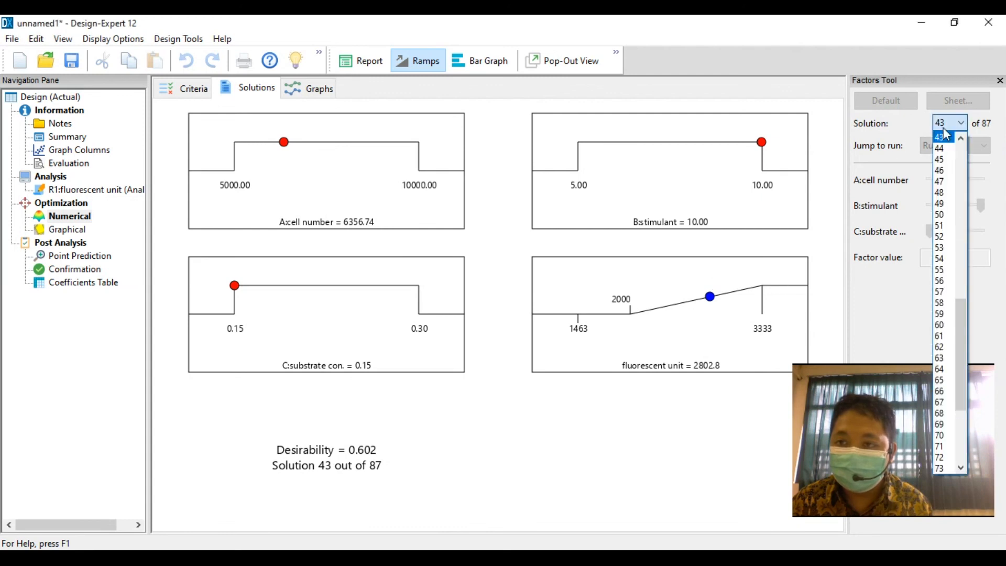
{"action": "scroll", "coordinate": [952, 273], "scroll_direction": "up", "scroll_amount": 4}
{"action": "left_click_drag", "start_coordinate": [970, 277], "coordinate": [959, 154]}
{"action": "left_click", "coordinate": [948, 154]}
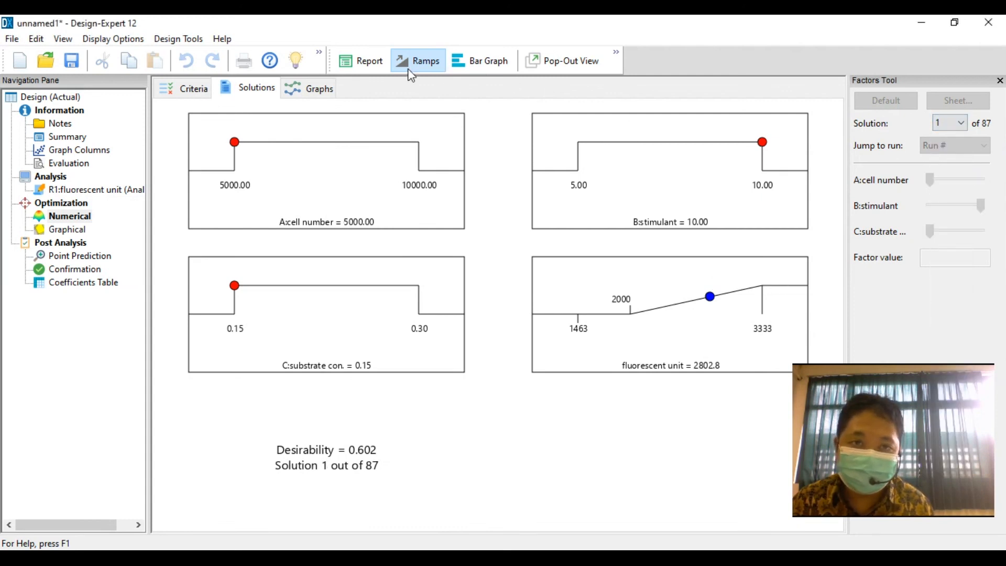
Show the optimization report in a single pane and look through its full solutions list.
{"action": "left_click", "coordinate": [366, 62]}
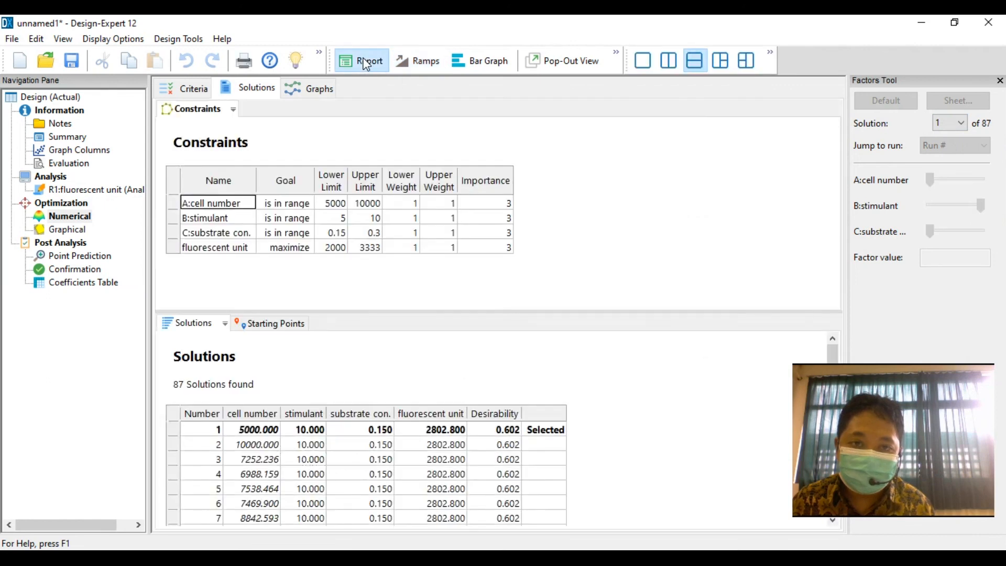
{"action": "left_click", "coordinate": [643, 60]}
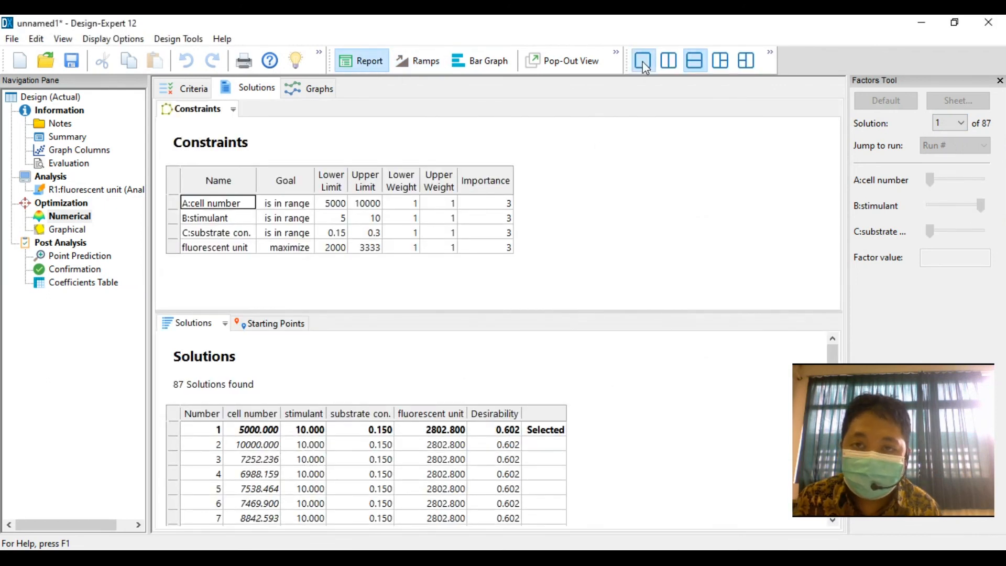
{"action": "left_click", "coordinate": [277, 113]}
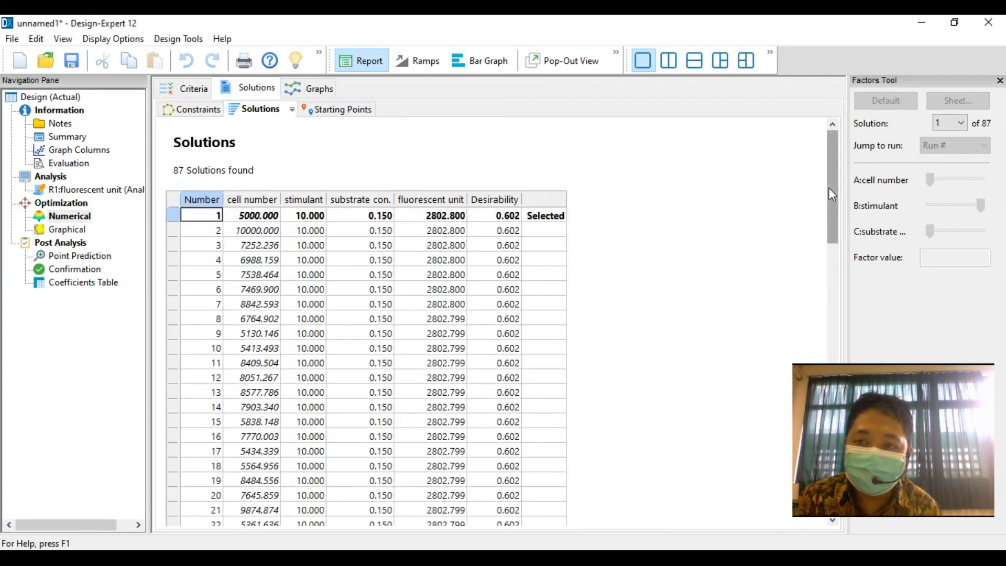
{"action": "mouse_move", "coordinate": [831, 188]}
{"action": "left_mouse_down"}
{"action": "mouse_move", "coordinate": [834, 207]}
{"action": "mouse_move", "coordinate": [835, 177]}
{"action": "left_mouse_up"}
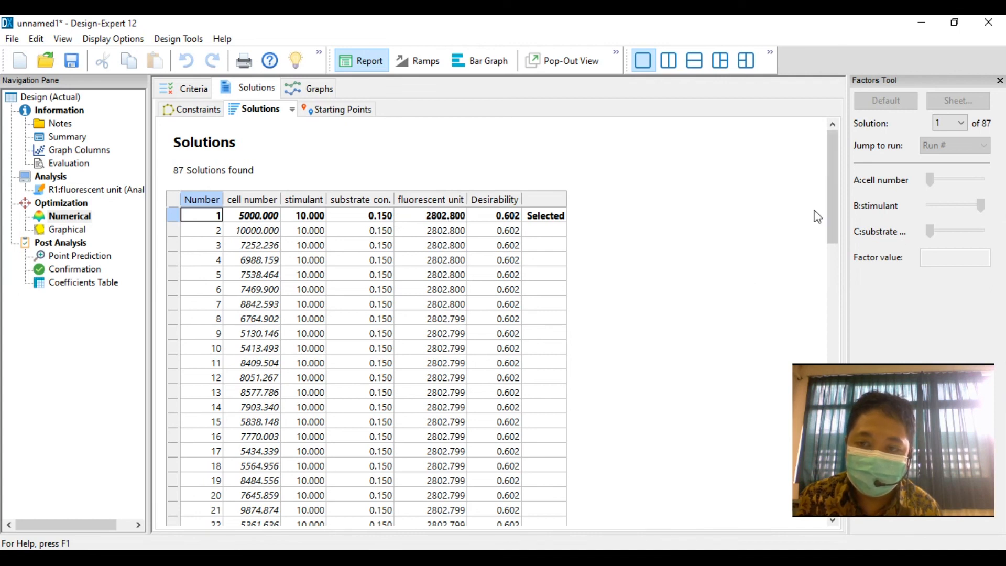
{"action": "left_click_drag", "start_coordinate": [836, 215], "coordinate": [795, 168]}
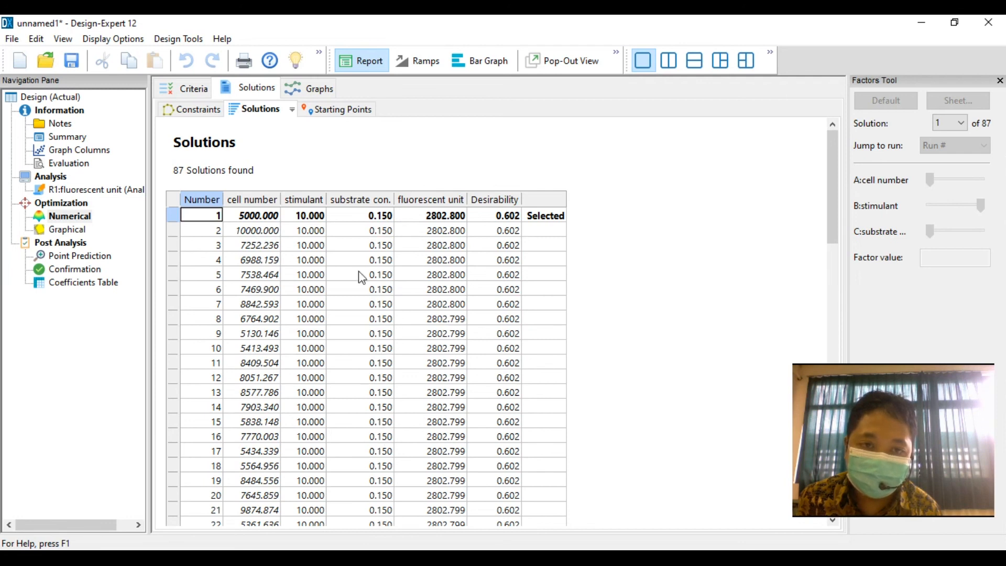
{"action": "scroll", "coordinate": [334, 340], "scroll_direction": "down", "scroll_amount": 2}
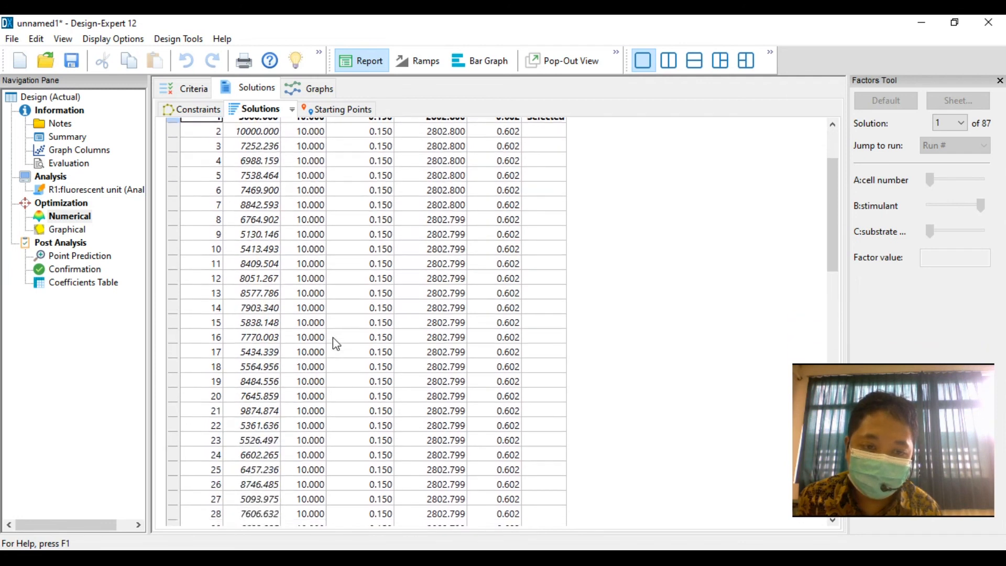
{"action": "scroll", "coordinate": [334, 339], "scroll_direction": "down", "scroll_amount": 10}
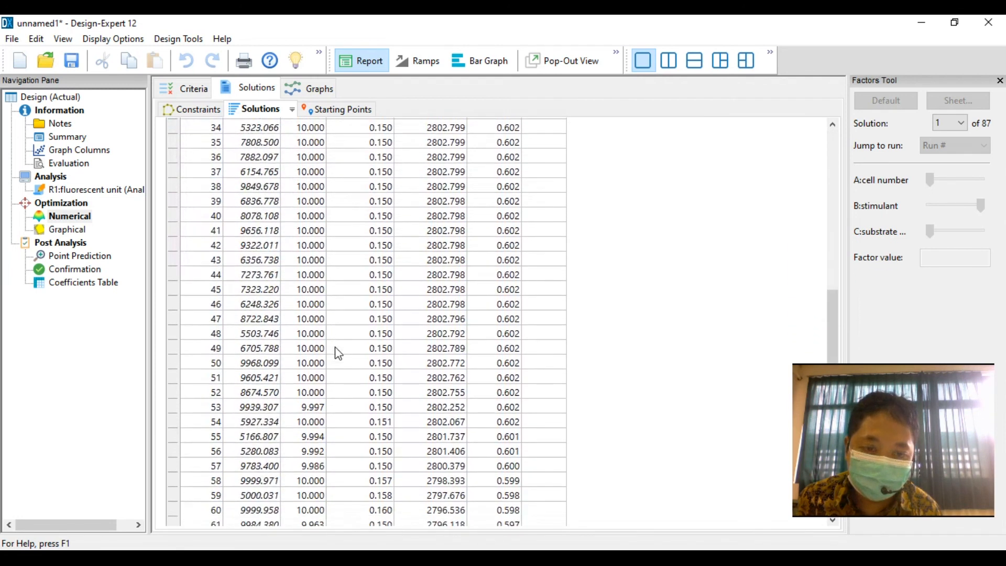
{"action": "scroll", "coordinate": [340, 355], "scroll_direction": "up", "scroll_amount": 10}
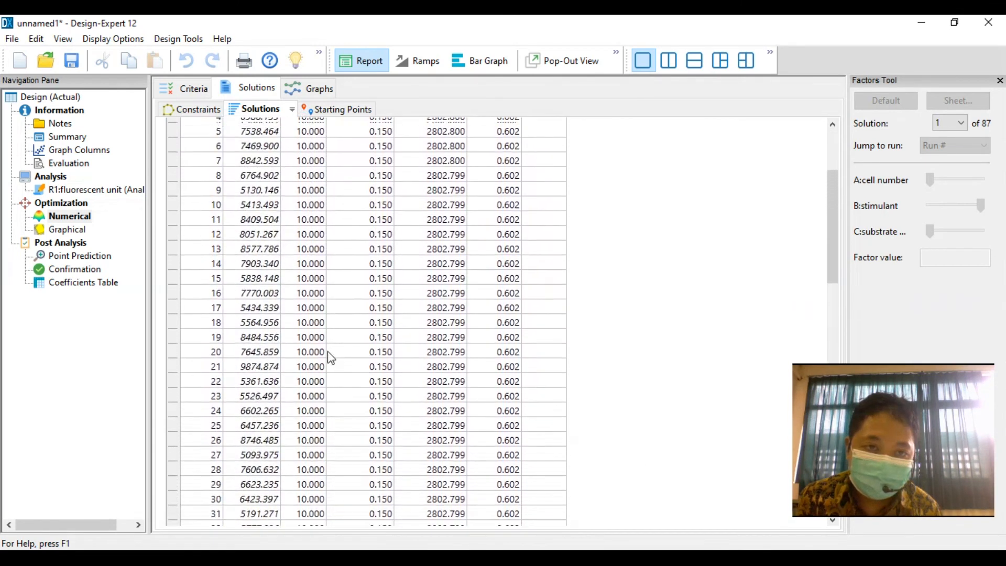
{"action": "scroll", "coordinate": [331, 358], "scroll_direction": "up", "scroll_amount": 3}
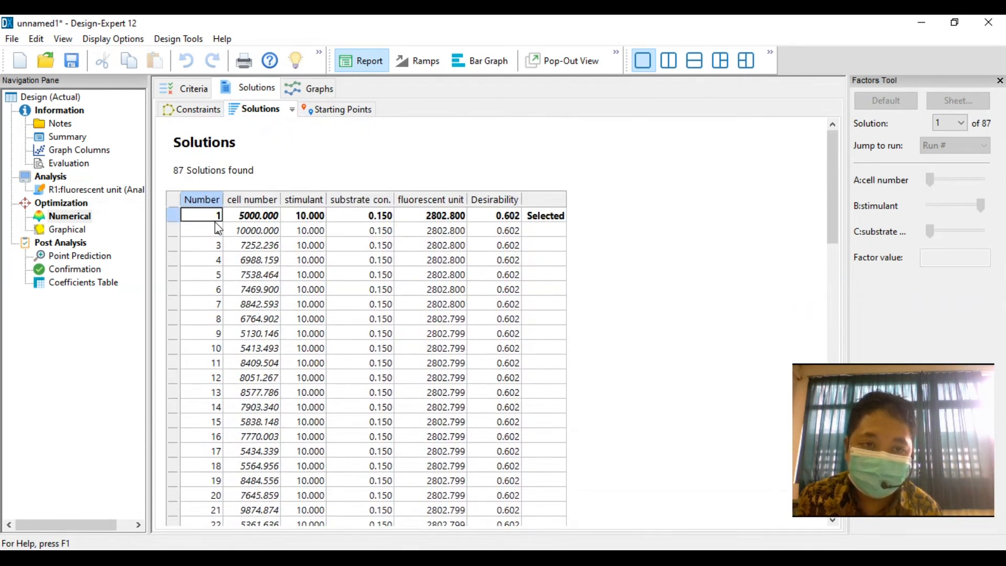